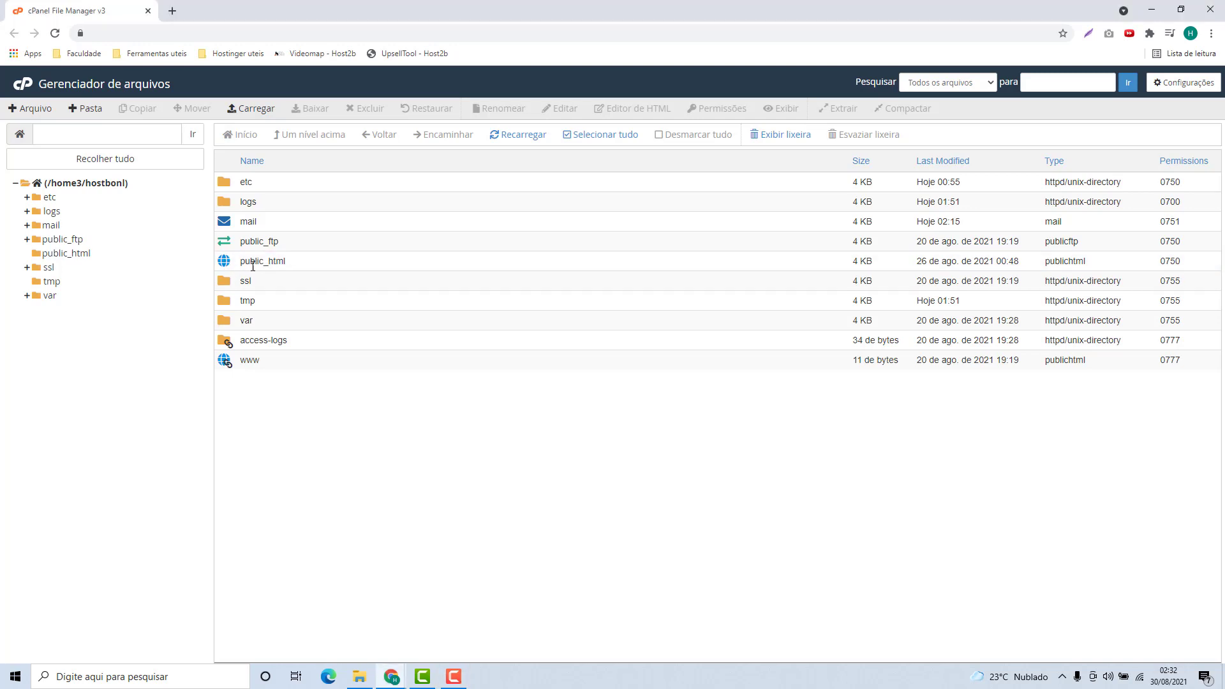
- Permanently delete index.html from the public_html folder, bypassing the trash
{"action": "double_click", "coordinate": [302, 263]}
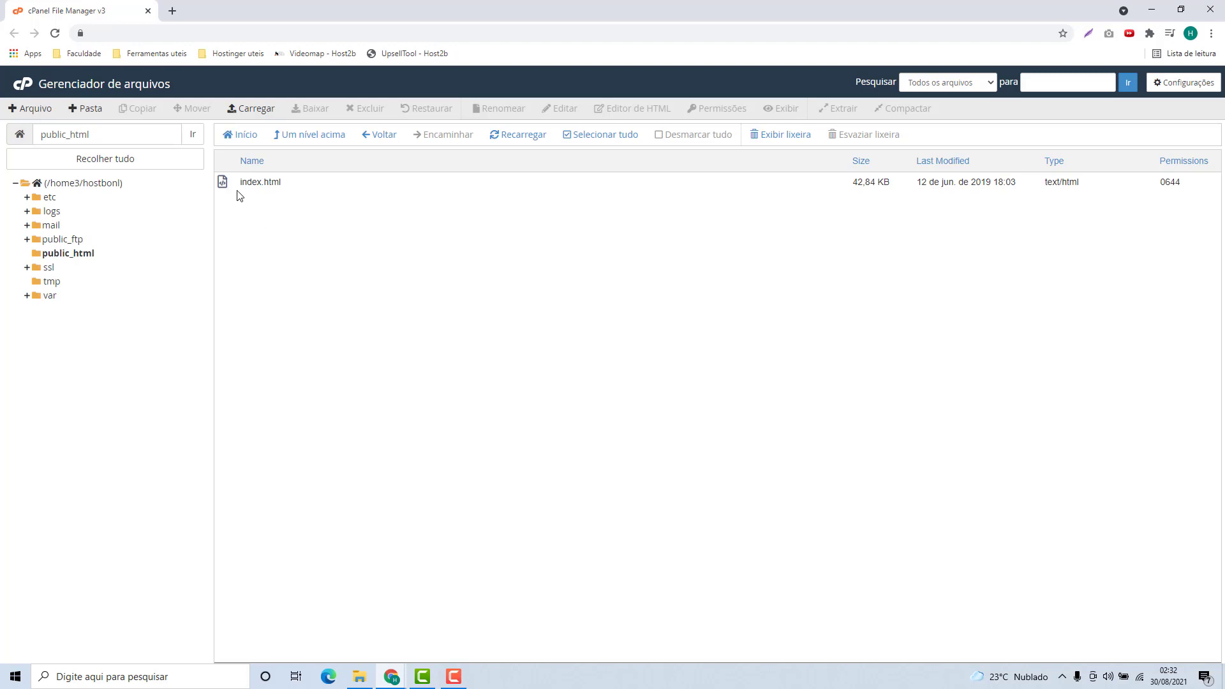
{"action": "left_click", "coordinate": [327, 186]}
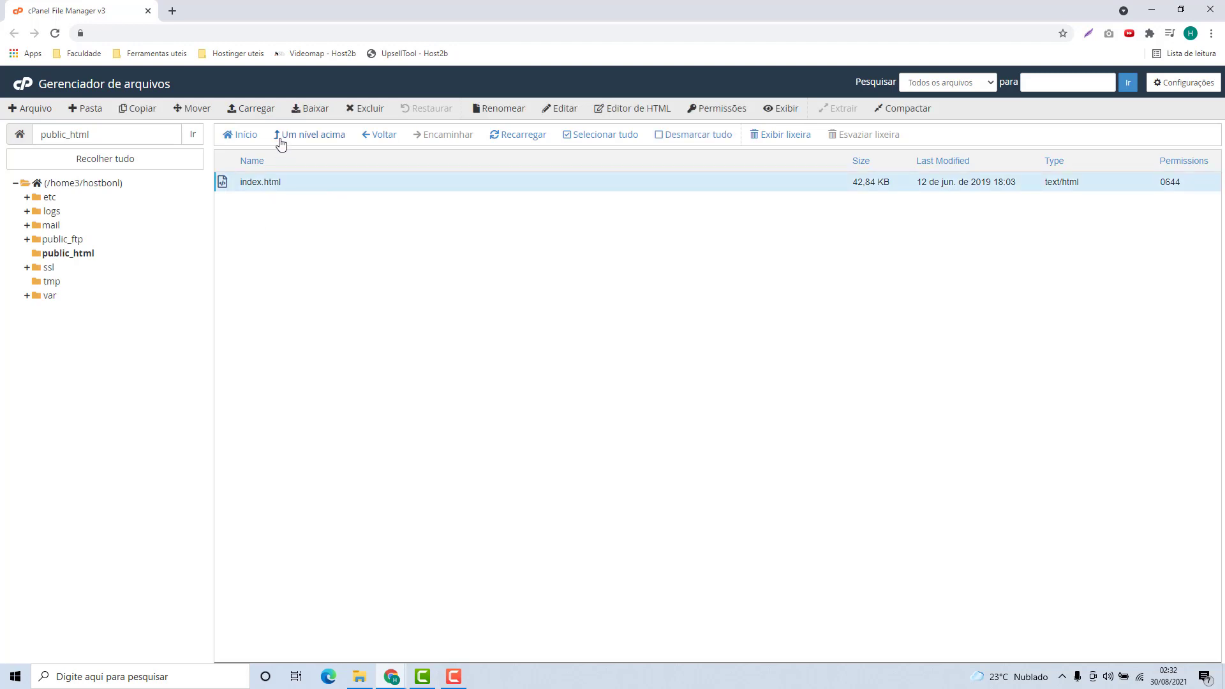
{"action": "left_click", "coordinate": [364, 110]}
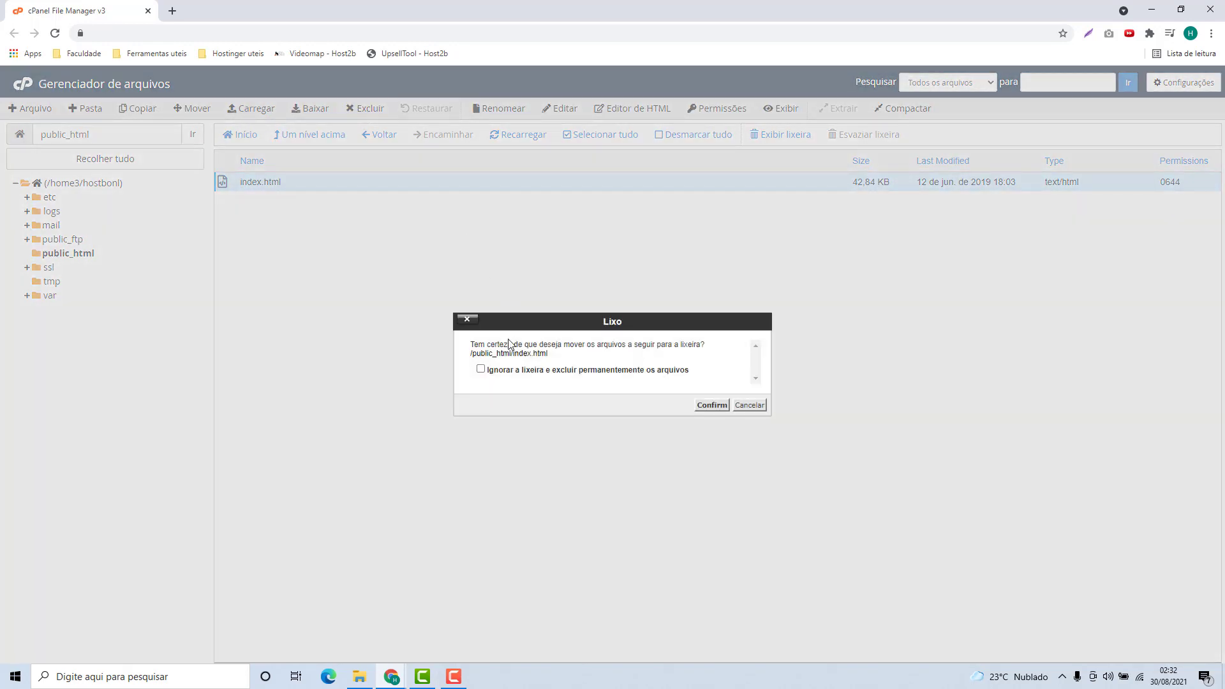
{"action": "left_click", "coordinate": [481, 369]}
{"action": "left_click", "coordinate": [711, 405]}
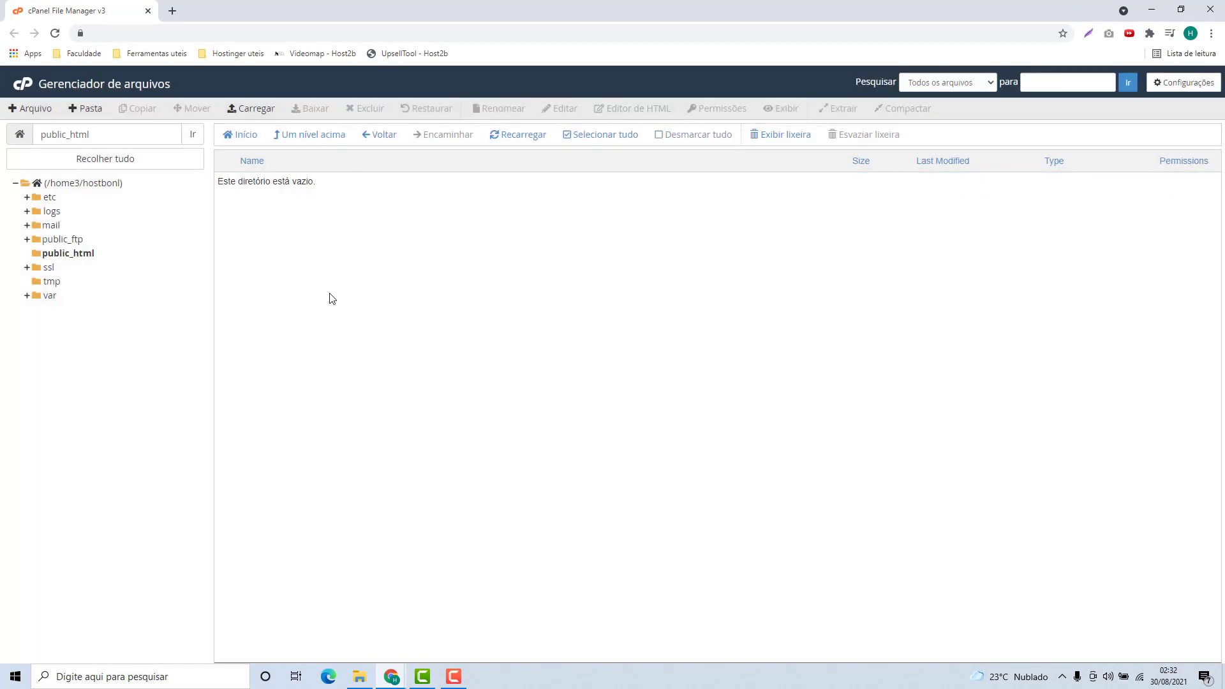
- Switch to the desktop and examine the website files in the Site folder, including its assets subfolder
{"action": "left_click", "coordinate": [1146, 21]}
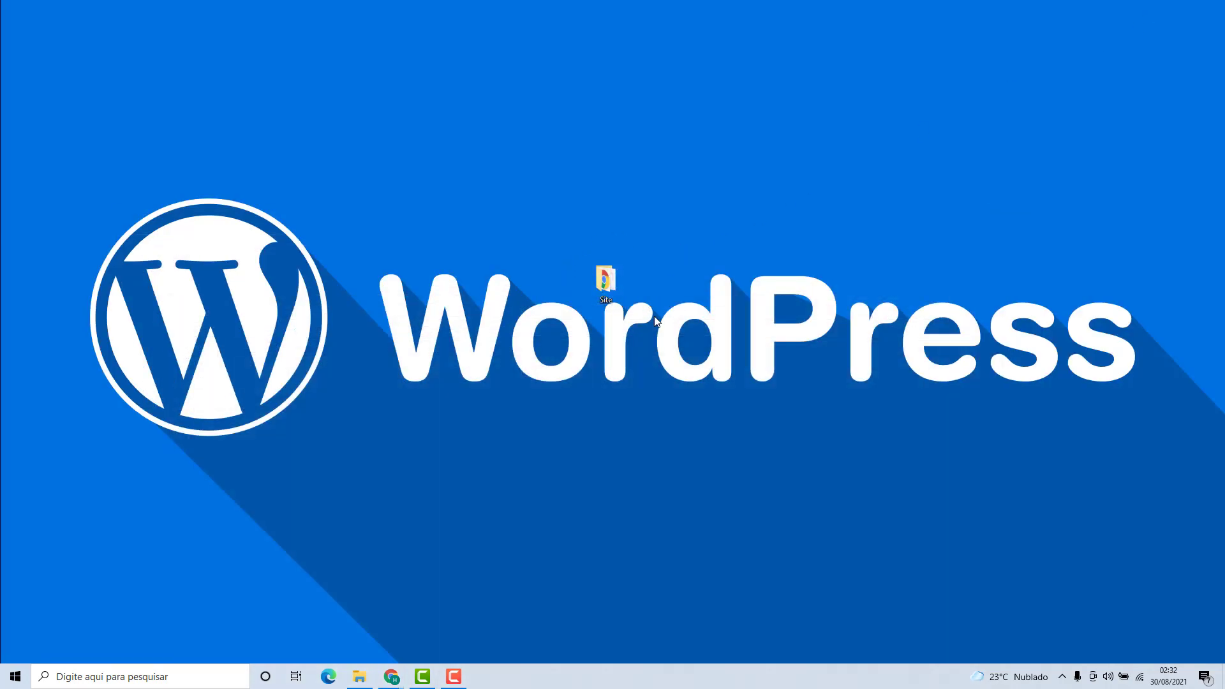
{"action": "double_click", "coordinate": [604, 283]}
{"action": "left_click_drag", "start_coordinate": [361, 459], "coordinate": [292, 268]}
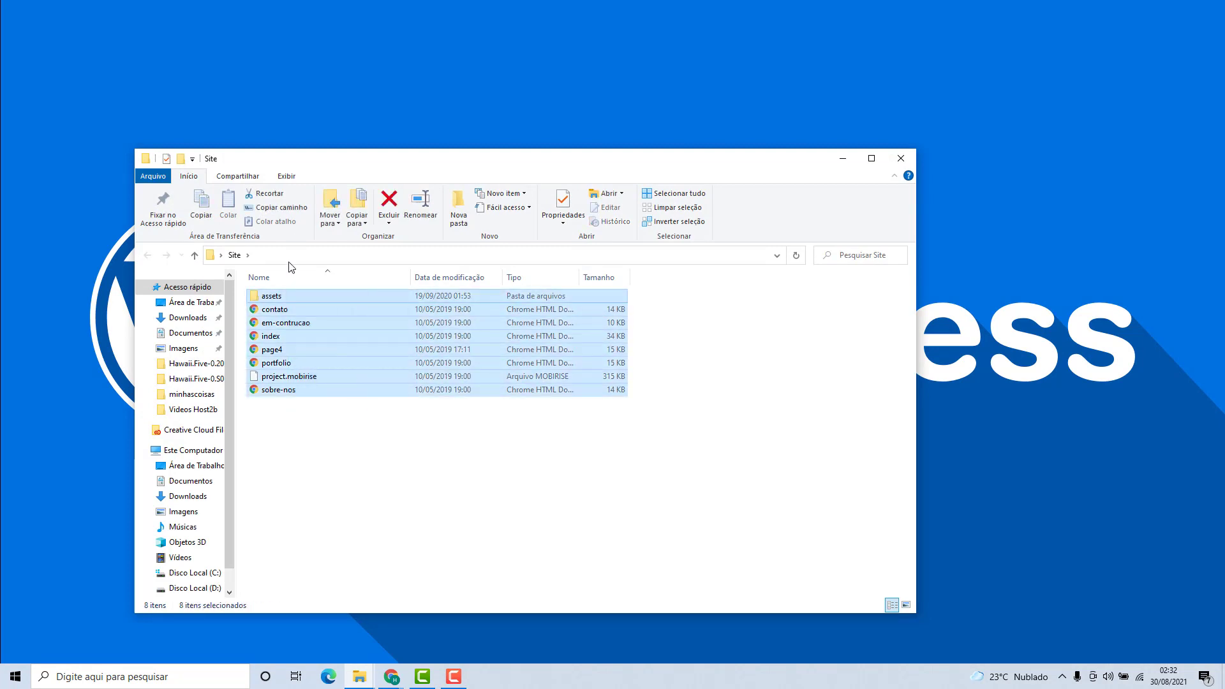
{"action": "left_click", "coordinate": [333, 495]}
{"action": "left_click_drag", "start_coordinate": [319, 468], "coordinate": [281, 319]}
{"action": "double_click", "coordinate": [271, 296]}
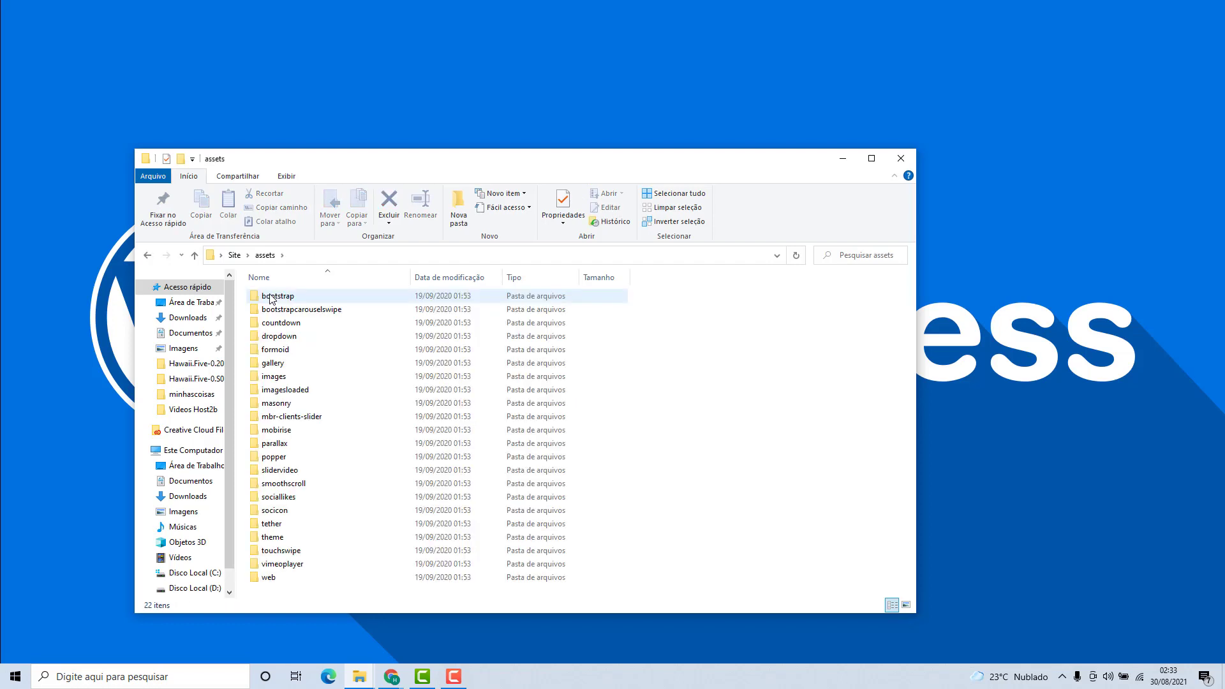
{"action": "key", "text": "alt+Left"}
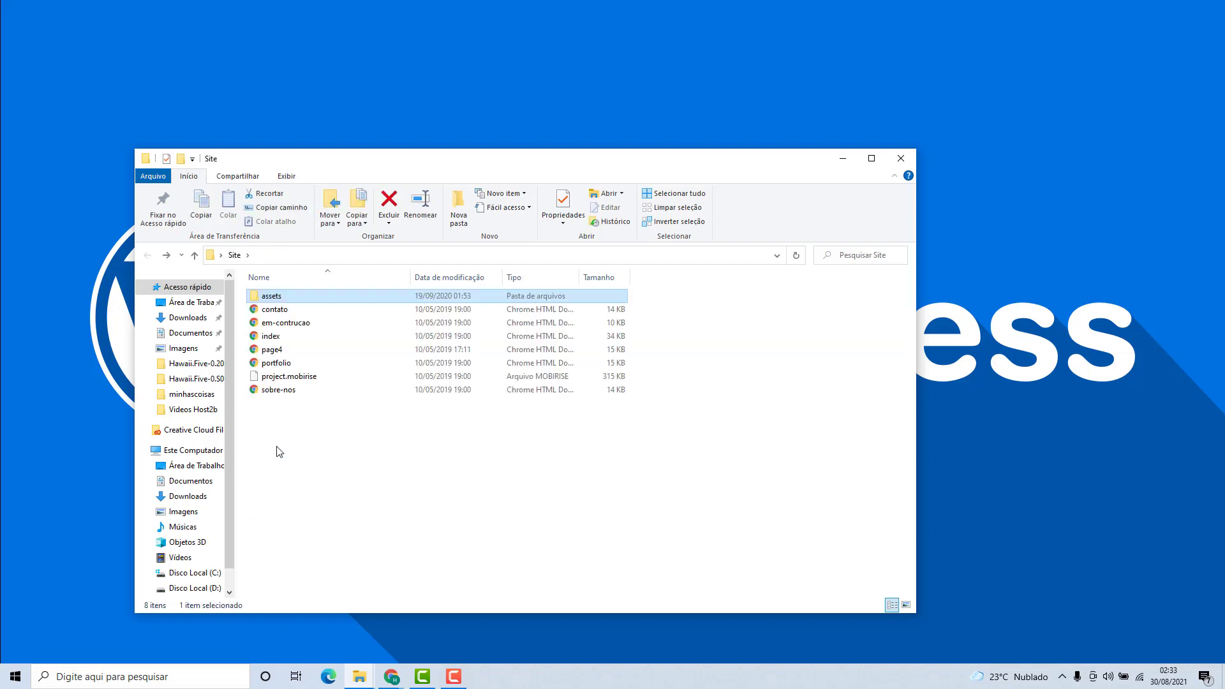
{"action": "left_click_drag", "start_coordinate": [278, 446], "coordinate": [270, 297]}
{"action": "left_click", "coordinate": [268, 299]}
{"action": "double_click", "coordinate": [268, 298]}
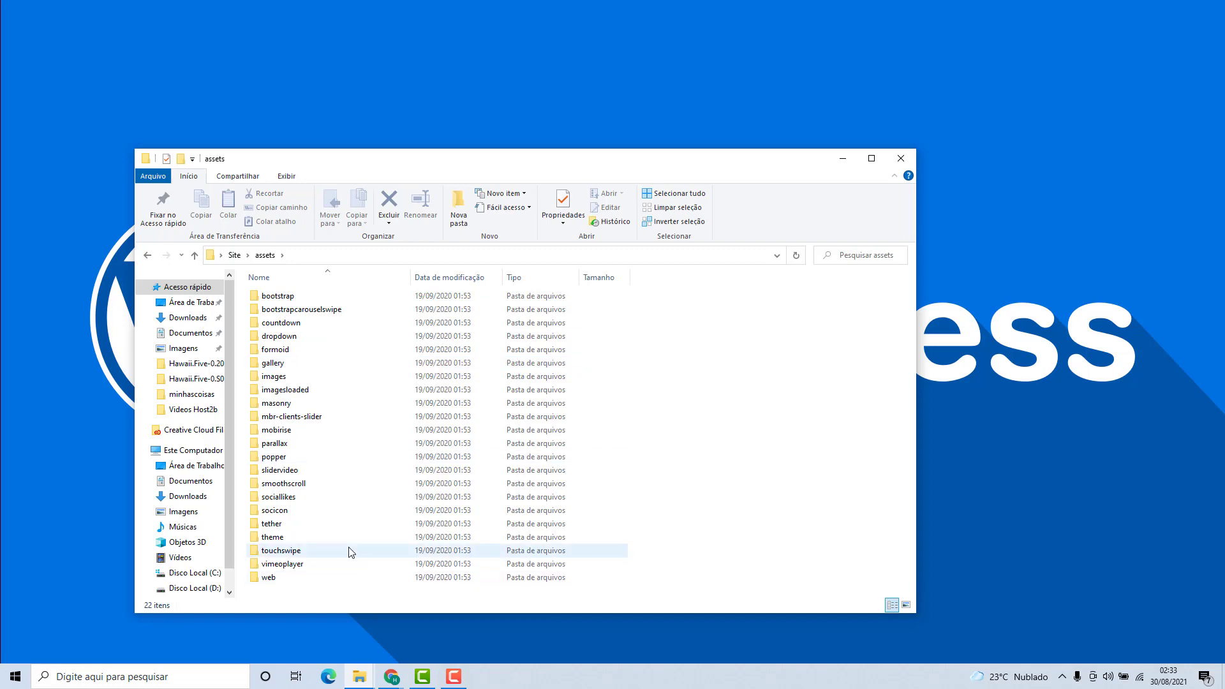
{"action": "key", "text": "alt+Left"}
{"action": "left_click_drag", "start_coordinate": [333, 559], "coordinate": [269, 247]}
{"action": "left_click", "coordinate": [428, 450]}
{"action": "left_click", "coordinate": [900, 159]}
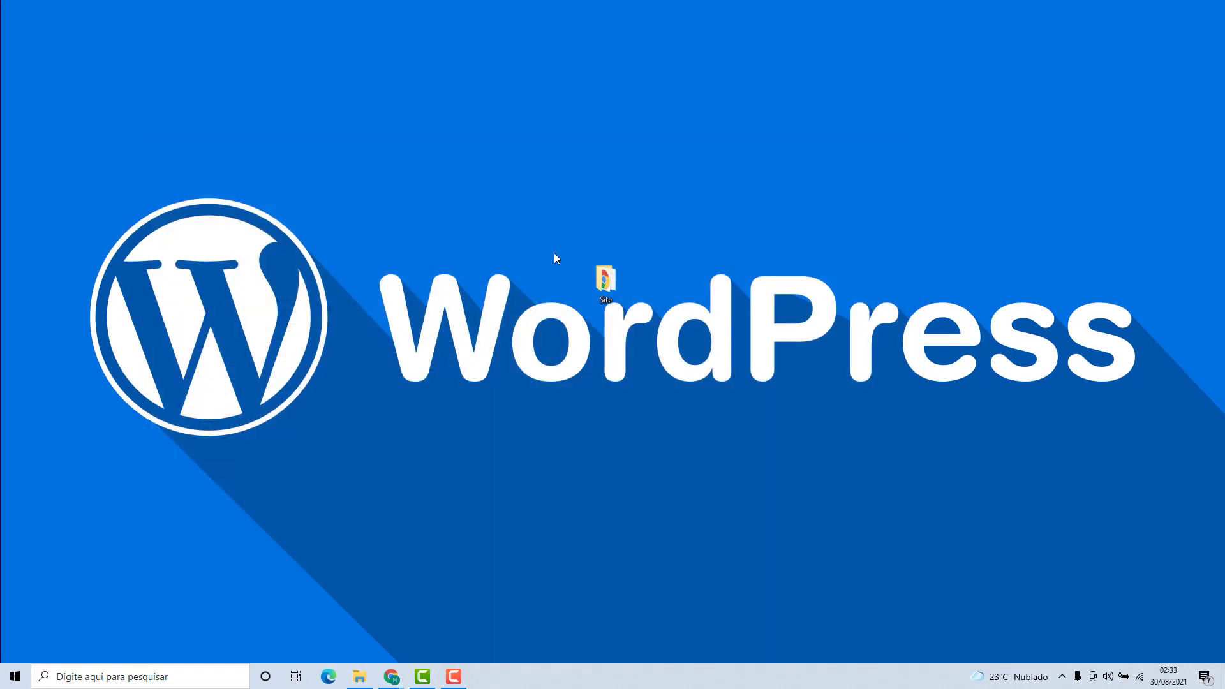
{"action": "double_click", "coordinate": [605, 280]}
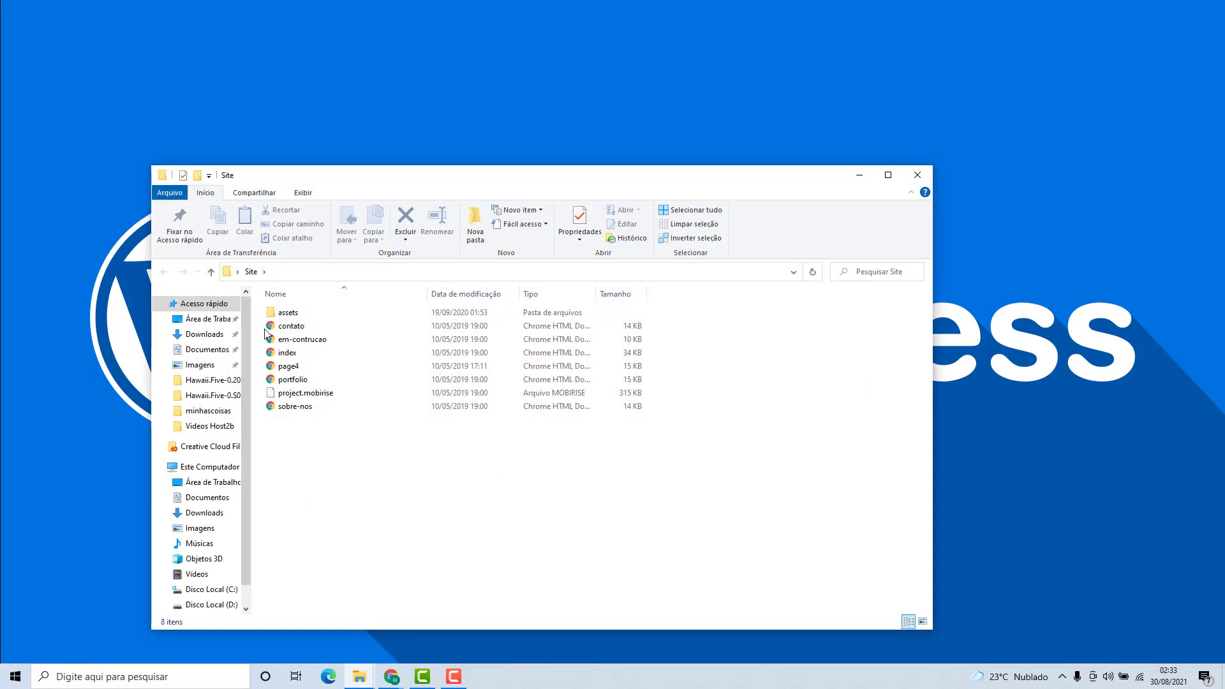
{"action": "left_click", "coordinate": [918, 173]}
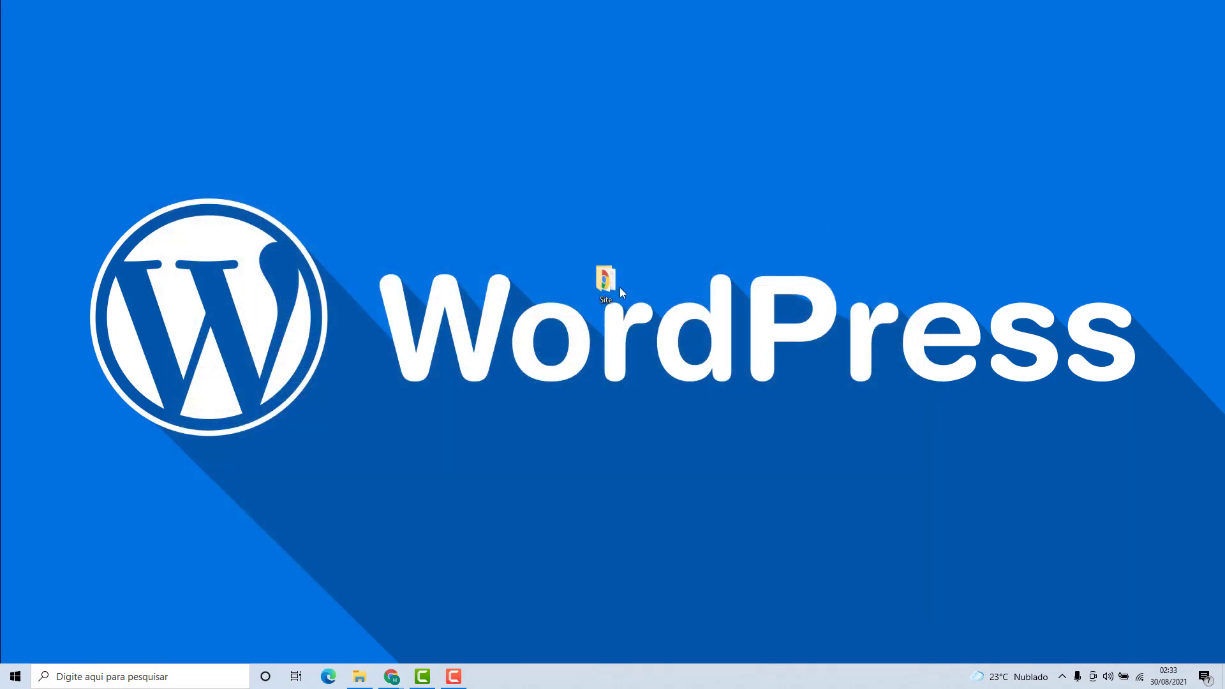
- Compress the desktop's Site folder into a ZIP archive named site.zip and place the archive beside the folder
{"action": "mouse_move", "coordinate": [614, 273]}
{"action": "left_click", "coordinate": [605, 280]}
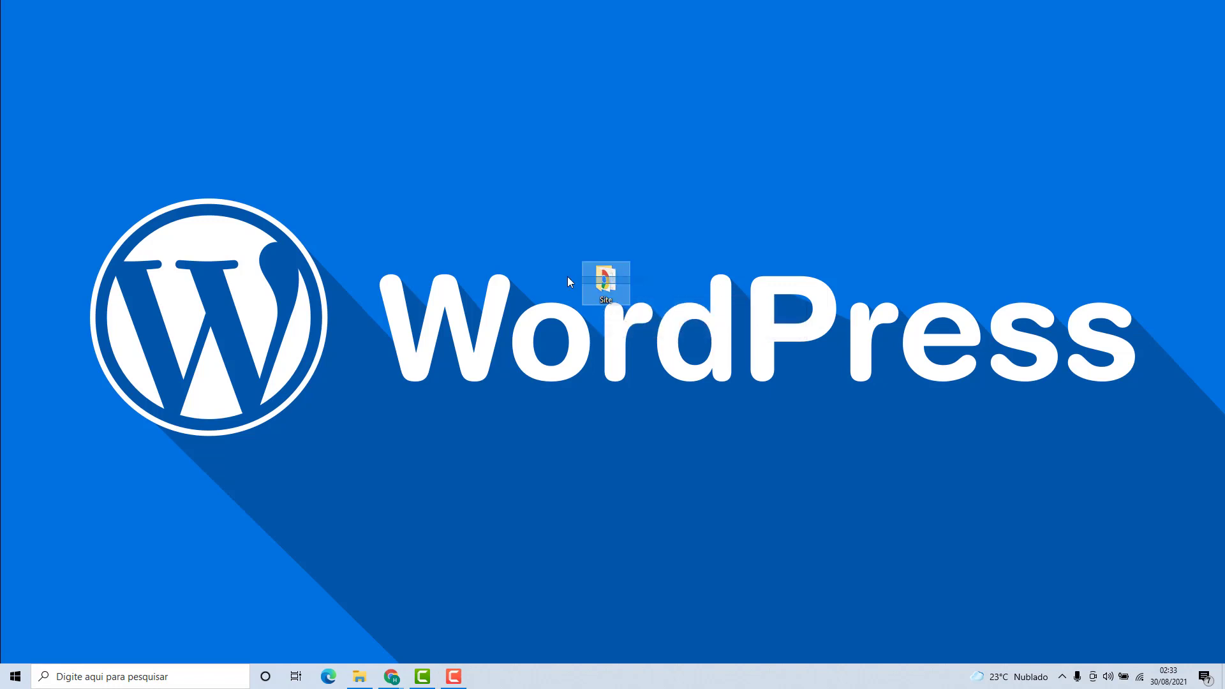
{"action": "right_click", "coordinate": [604, 283]}
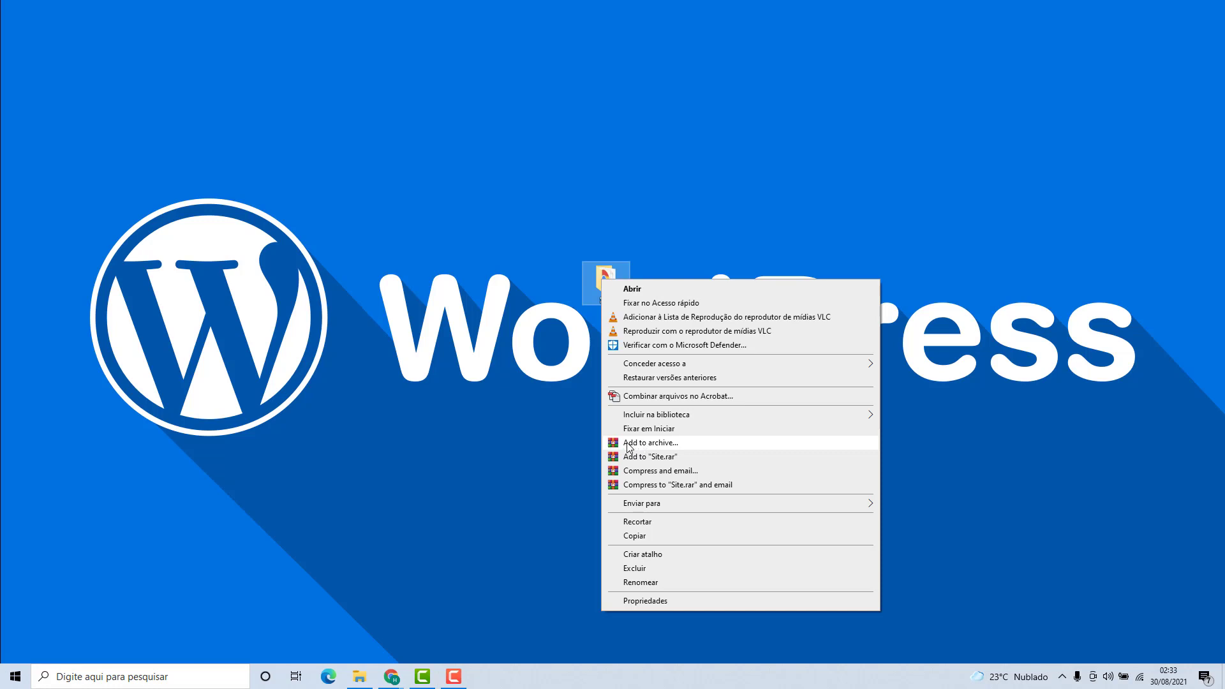
{"action": "left_click", "coordinate": [641, 443]}
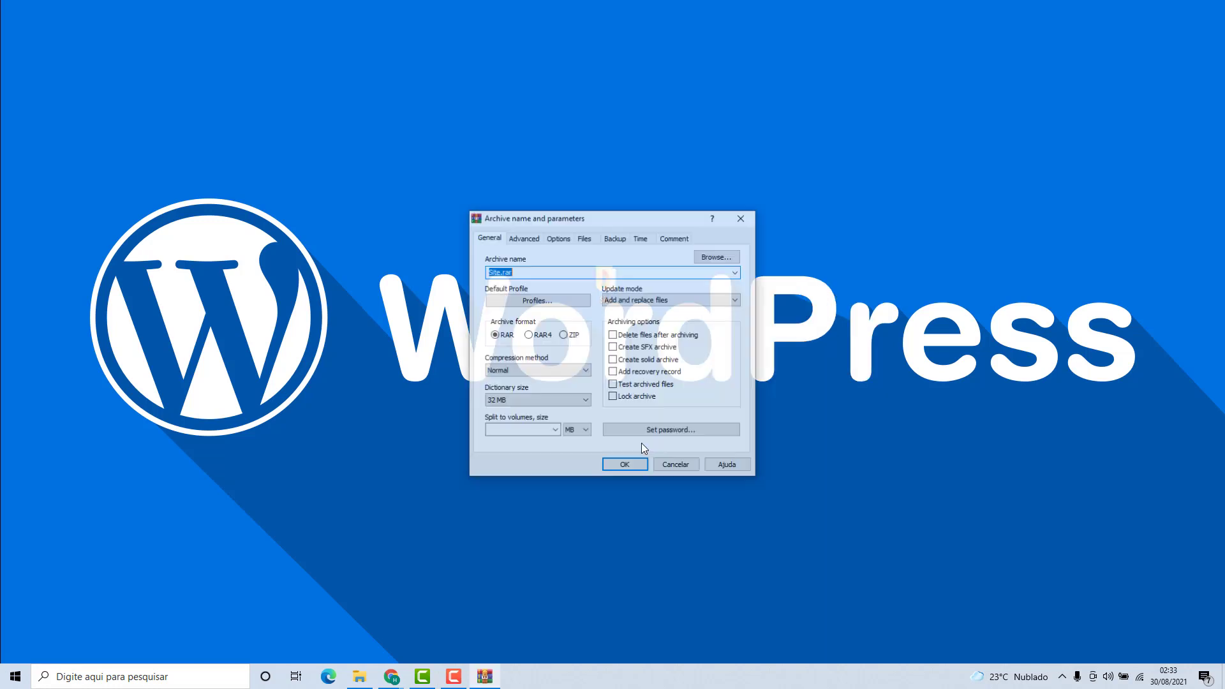
{"action": "left_click", "coordinate": [509, 273]}
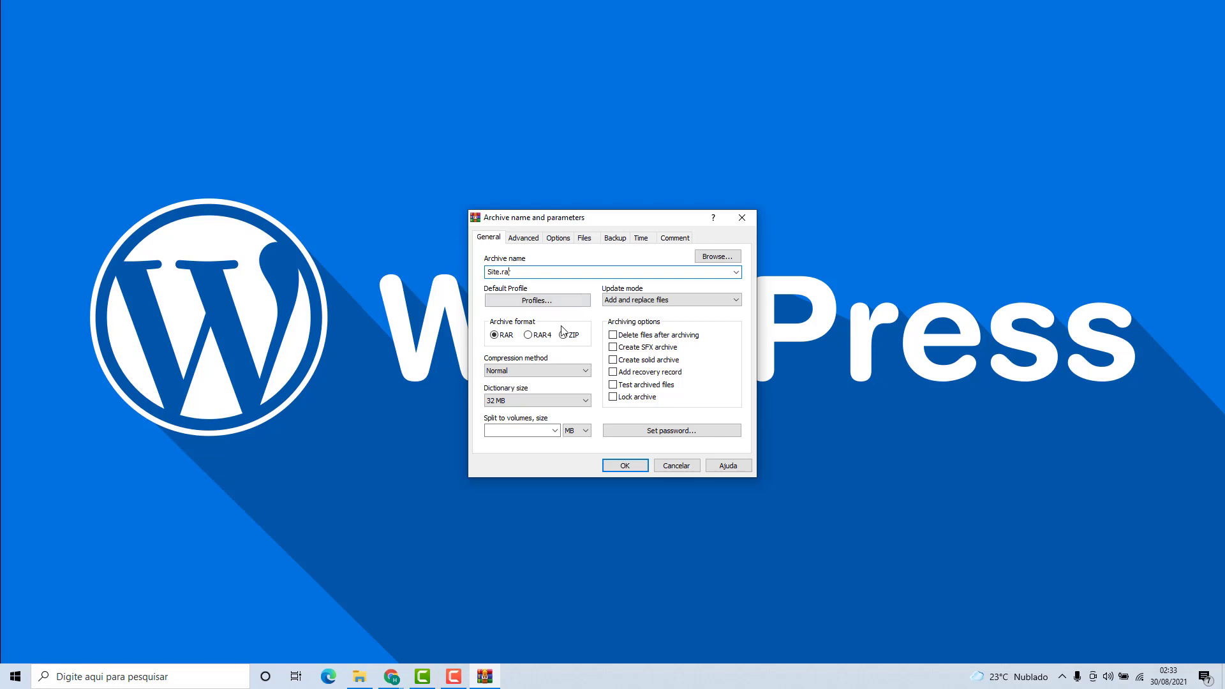
{"action": "double_click", "coordinate": [502, 273]}
{"action": "type", "text": "site"}
{"action": "left_click", "coordinate": [565, 341]}
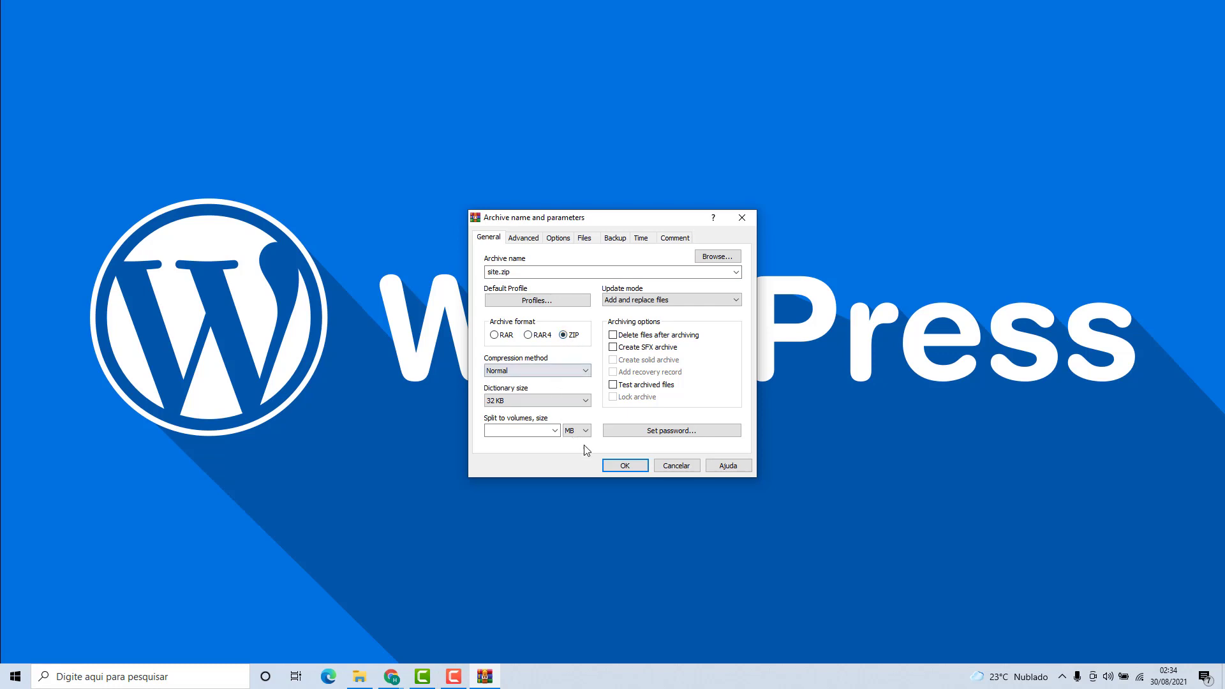
{"action": "left_click", "coordinate": [622, 466]}
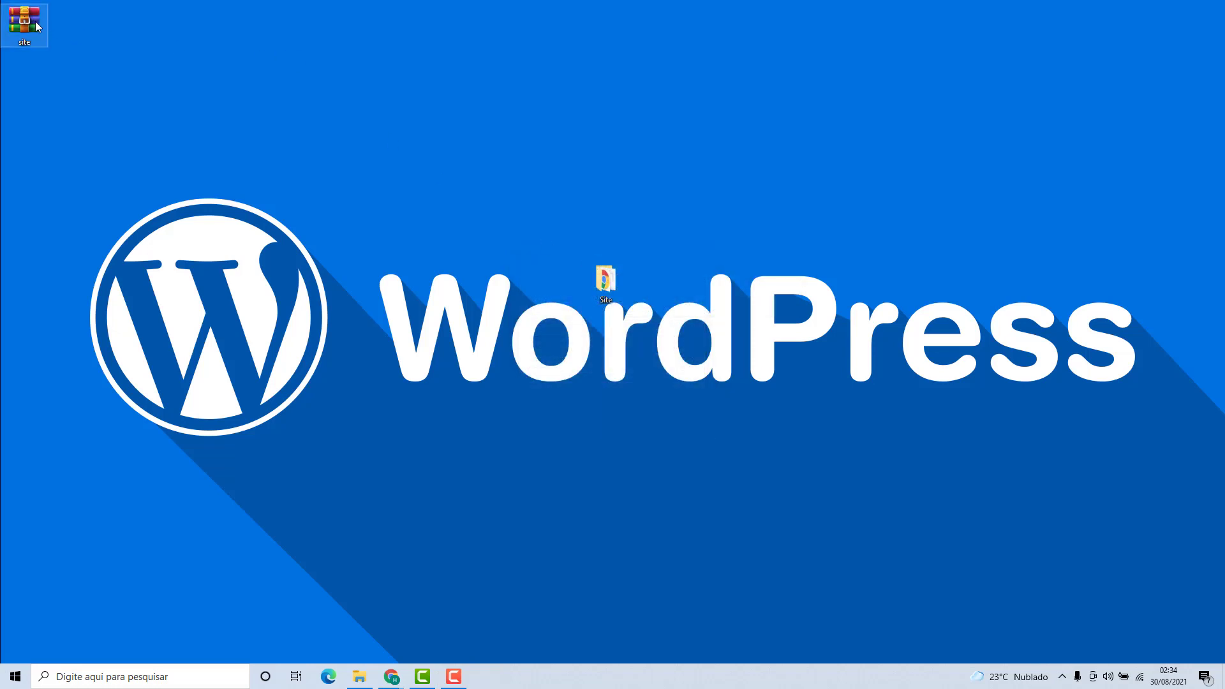
{"action": "left_click_drag", "start_coordinate": [36, 23], "coordinate": [665, 282]}
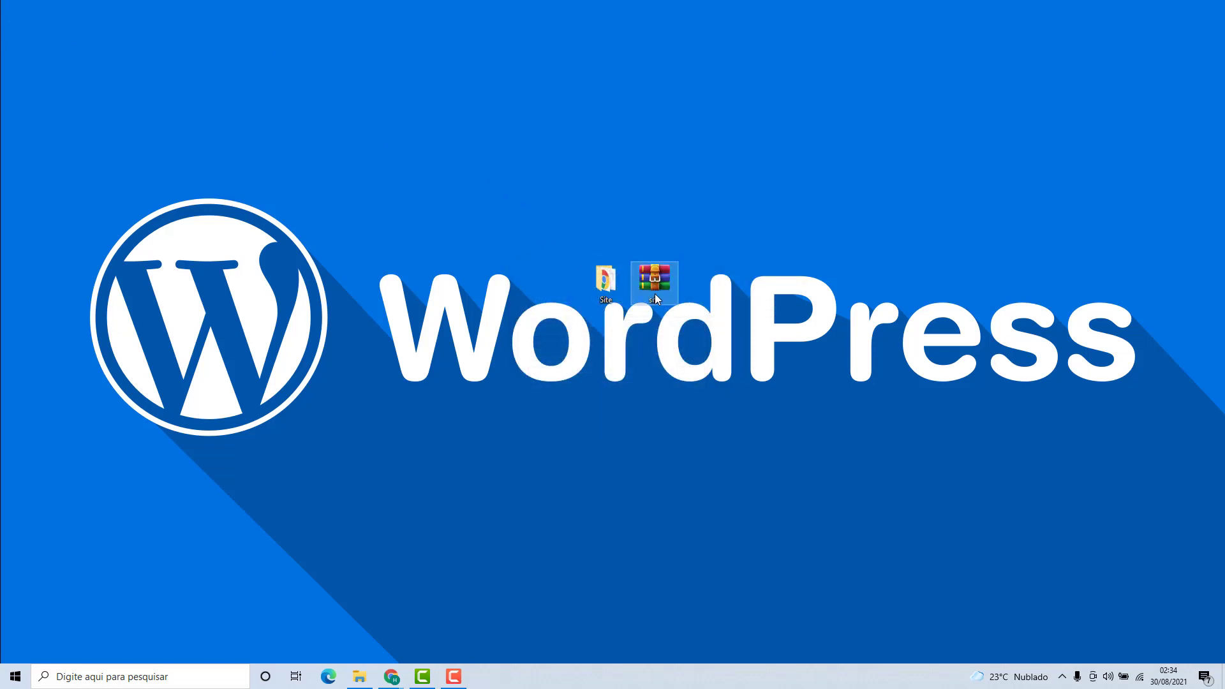
{"action": "left_click", "coordinate": [732, 271]}
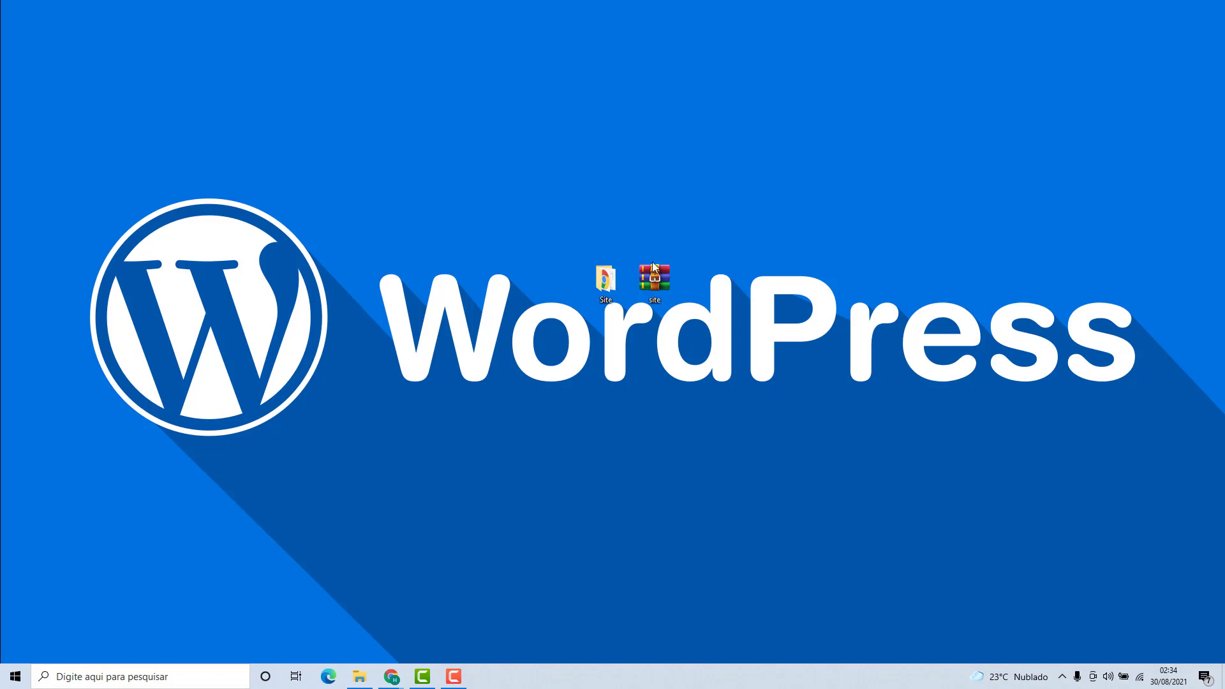
- Check again which files the desktop's Site folder contains
{"action": "double_click", "coordinate": [606, 278]}
{"action": "left_click_drag", "start_coordinate": [497, 523], "coordinate": [354, 325]}
{"action": "left_click", "coordinate": [935, 191]}
- Switch to the cPanel File Manager in Chrome, upload site.zip from the desktop to public_html and return to that folder
{"action": "mouse_move", "coordinate": [392, 676]}
{"action": "left_click", "coordinate": [306, 612]}
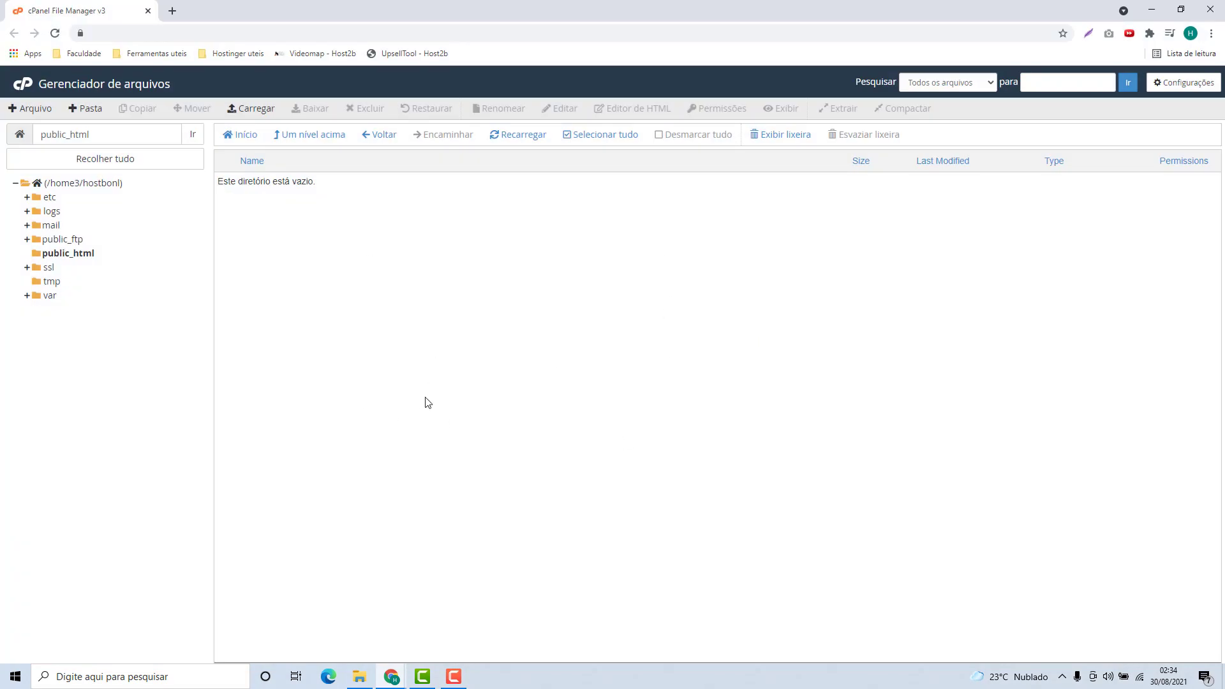
{"action": "left_click", "coordinate": [260, 113]}
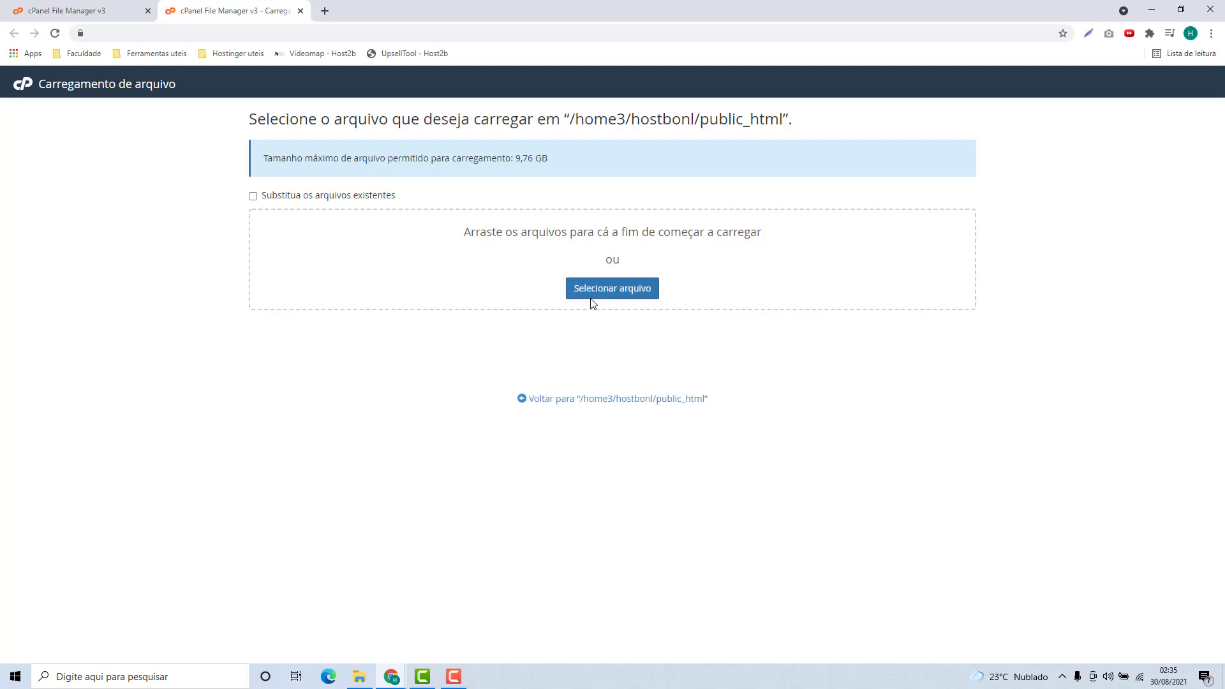
{"action": "left_click", "coordinate": [625, 302]}
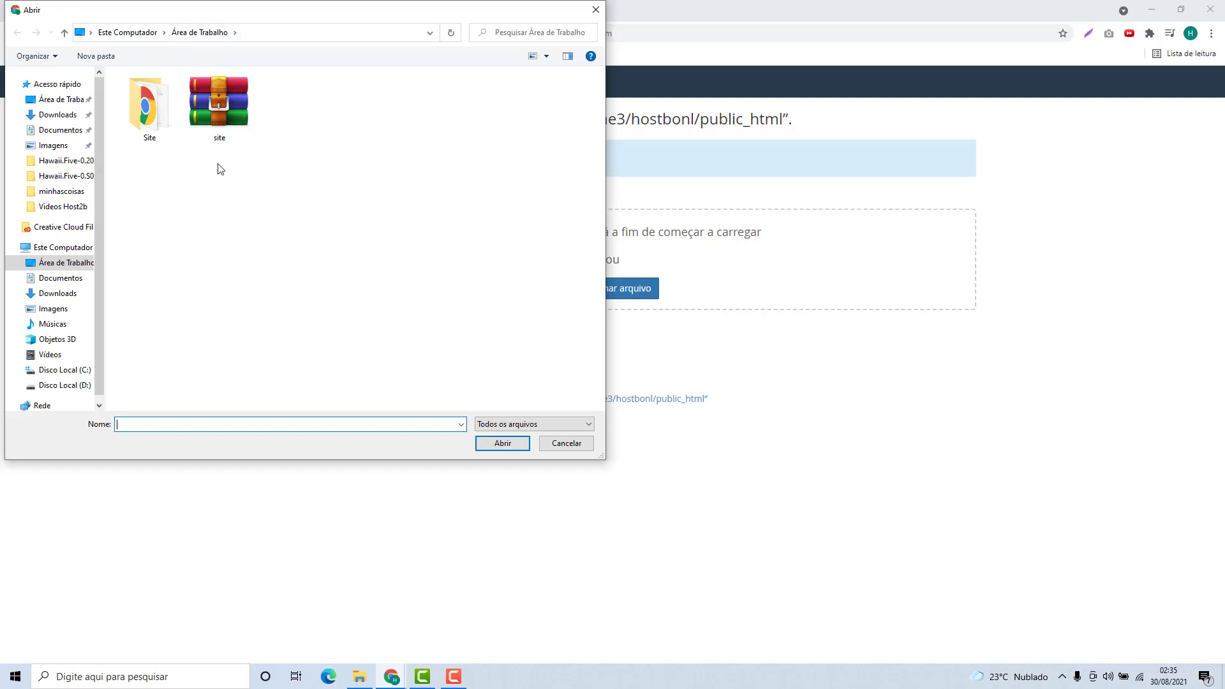
{"action": "left_click", "coordinate": [228, 105]}
{"action": "left_click", "coordinate": [492, 444]}
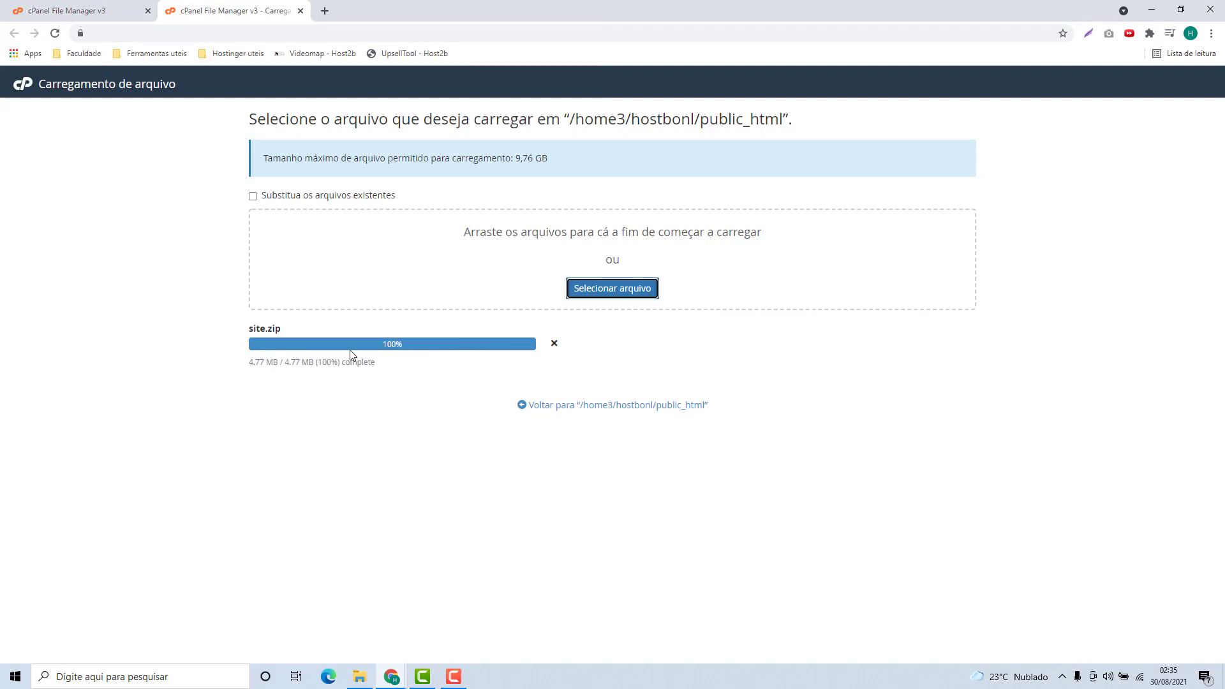
{"action": "left_click", "coordinate": [386, 344]}
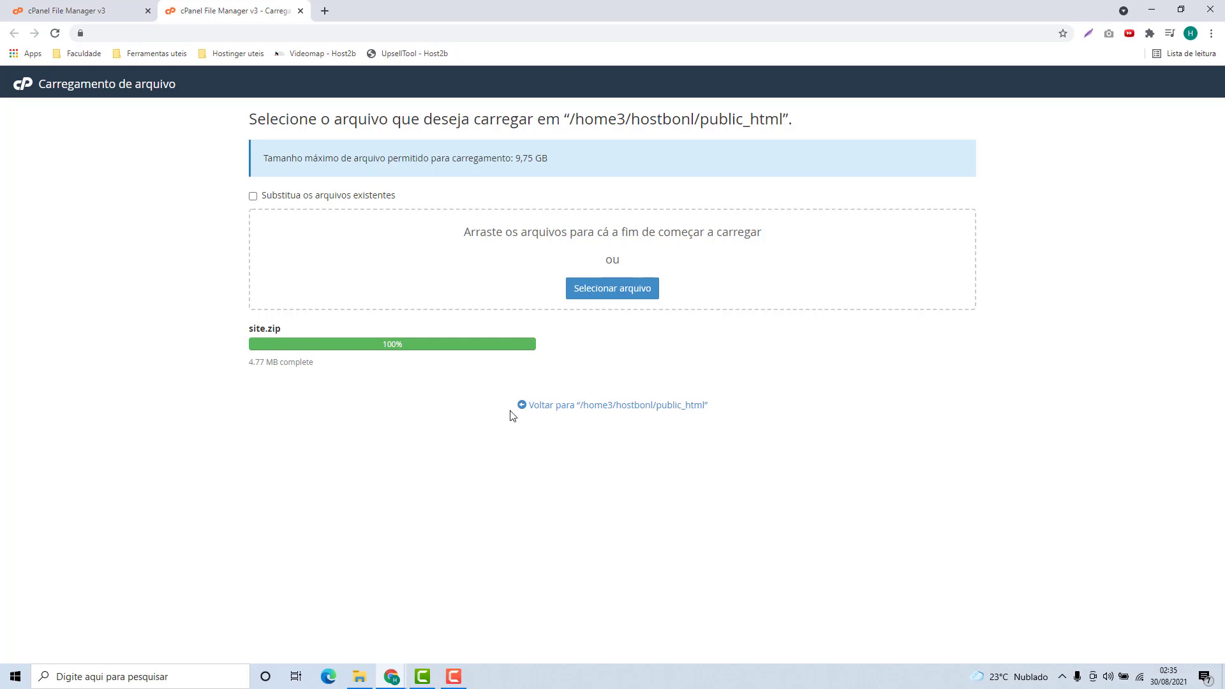
{"action": "left_click", "coordinate": [536, 405]}
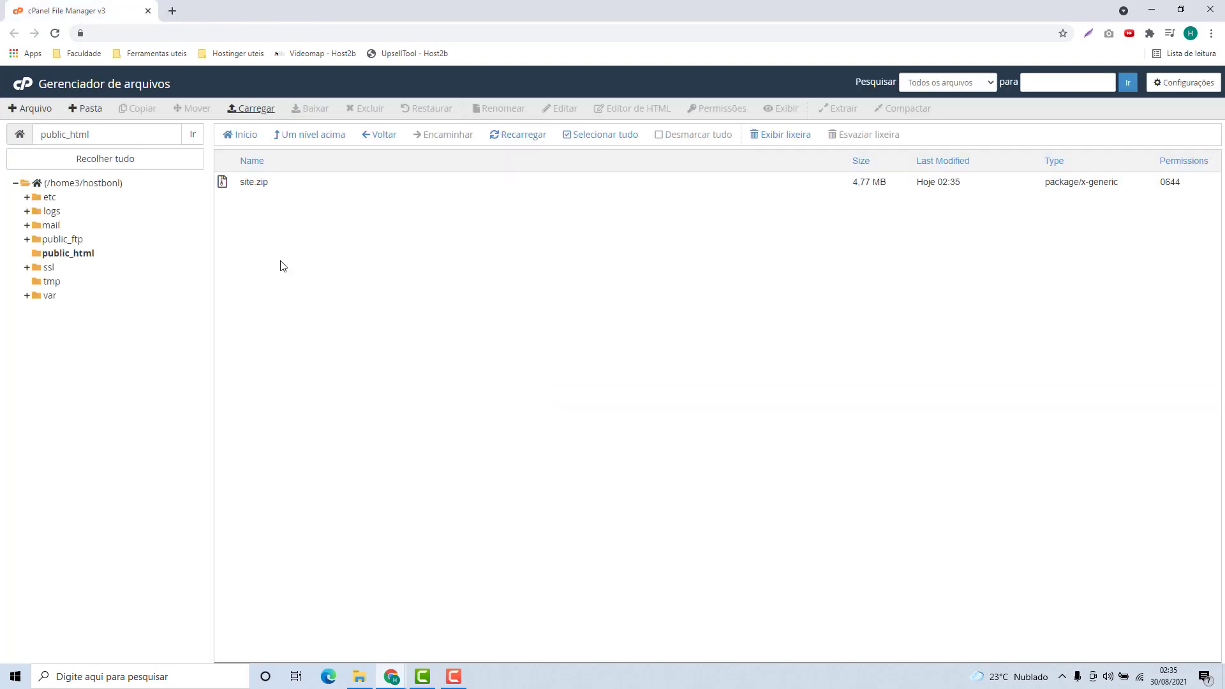
- Extract site.zip into the /public_html directory
{"action": "left_click", "coordinate": [284, 188]}
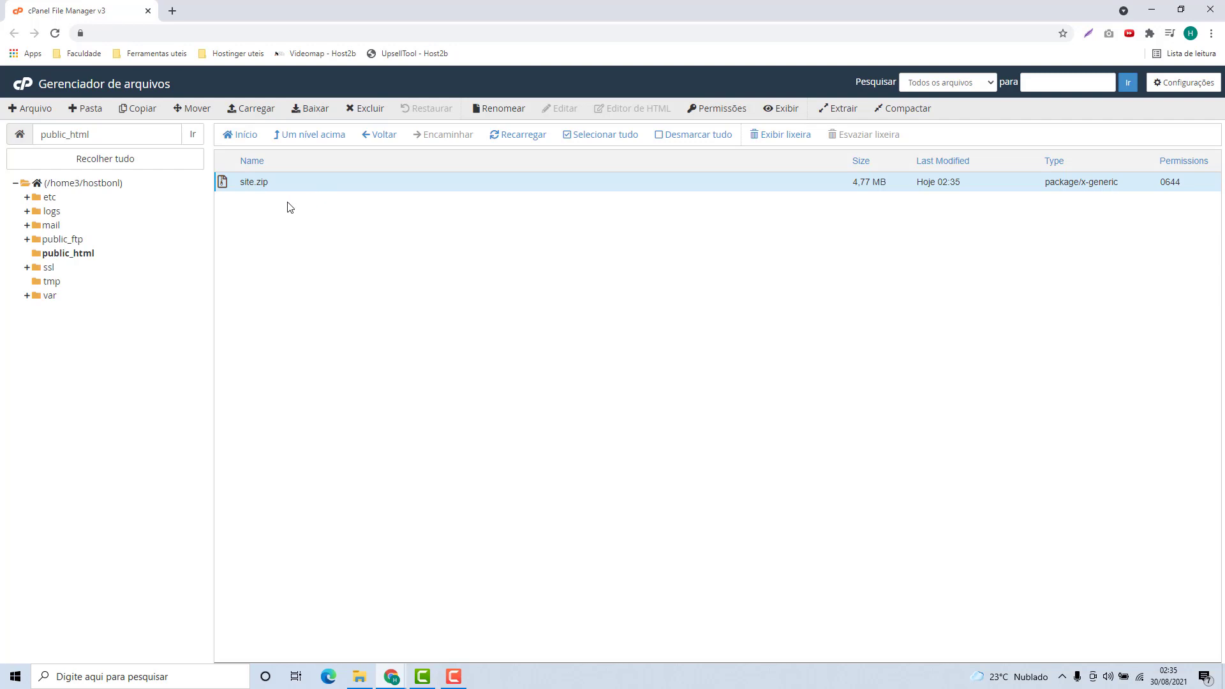
{"action": "left_click", "coordinate": [267, 194]}
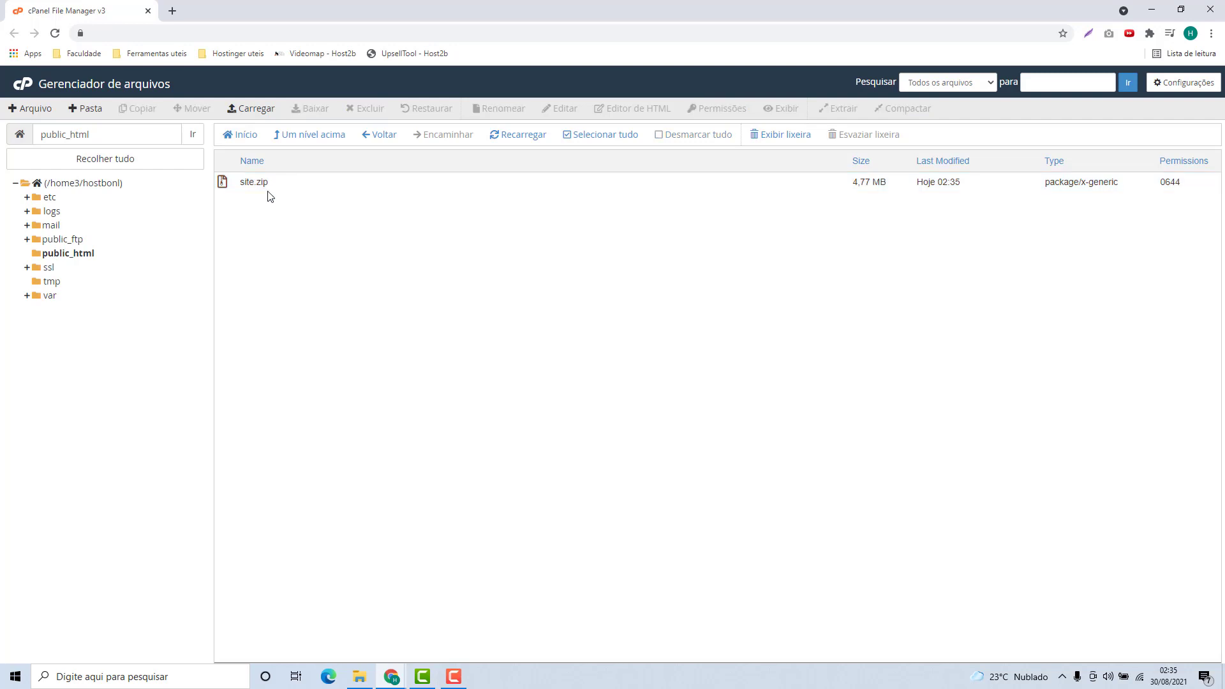
{"action": "left_click", "coordinate": [276, 188]}
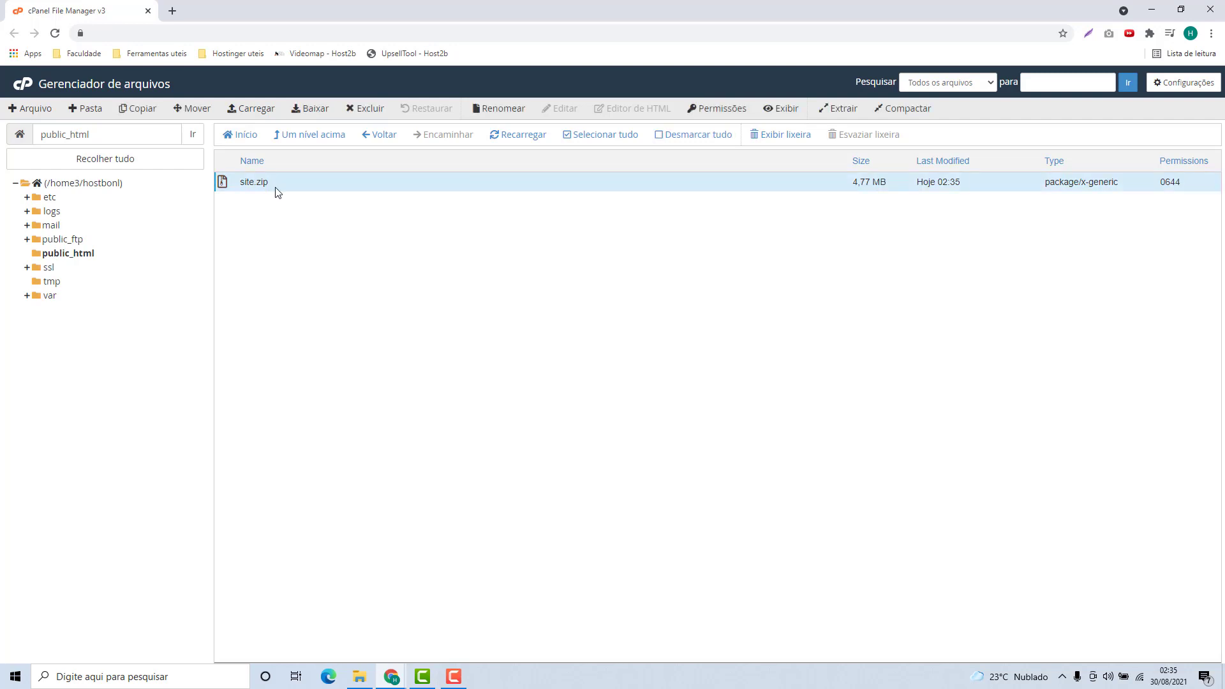
{"action": "left_click", "coordinate": [841, 113]}
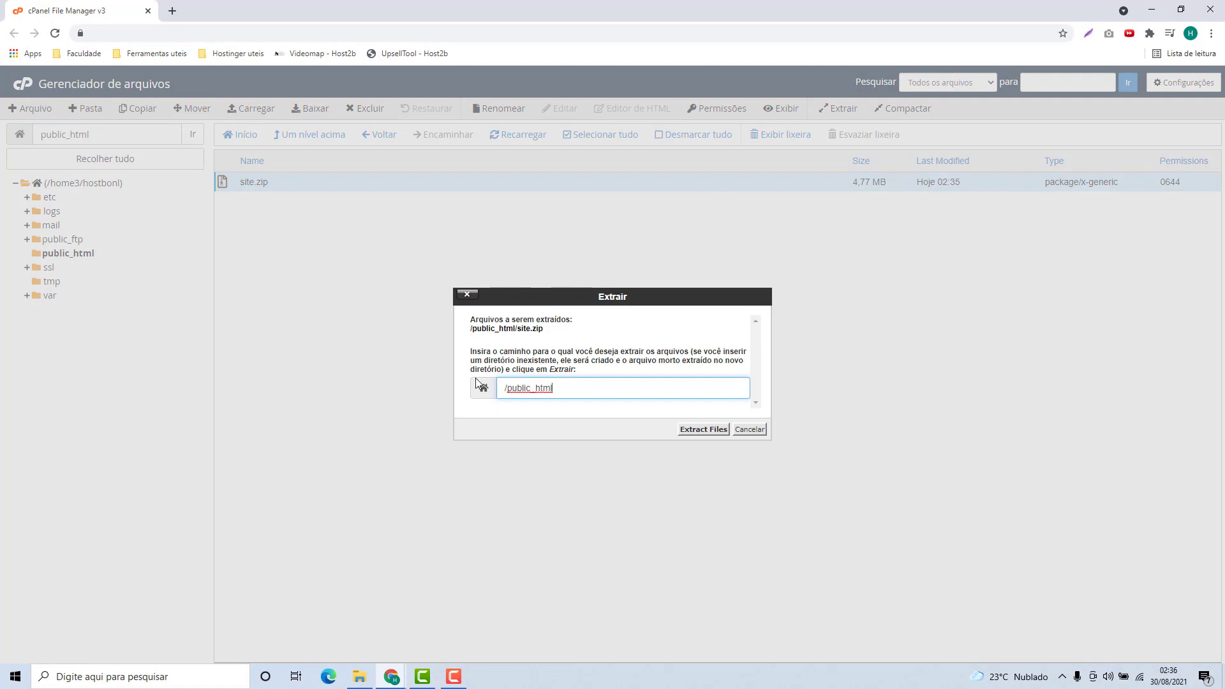
{"action": "left_click", "coordinate": [699, 429]}
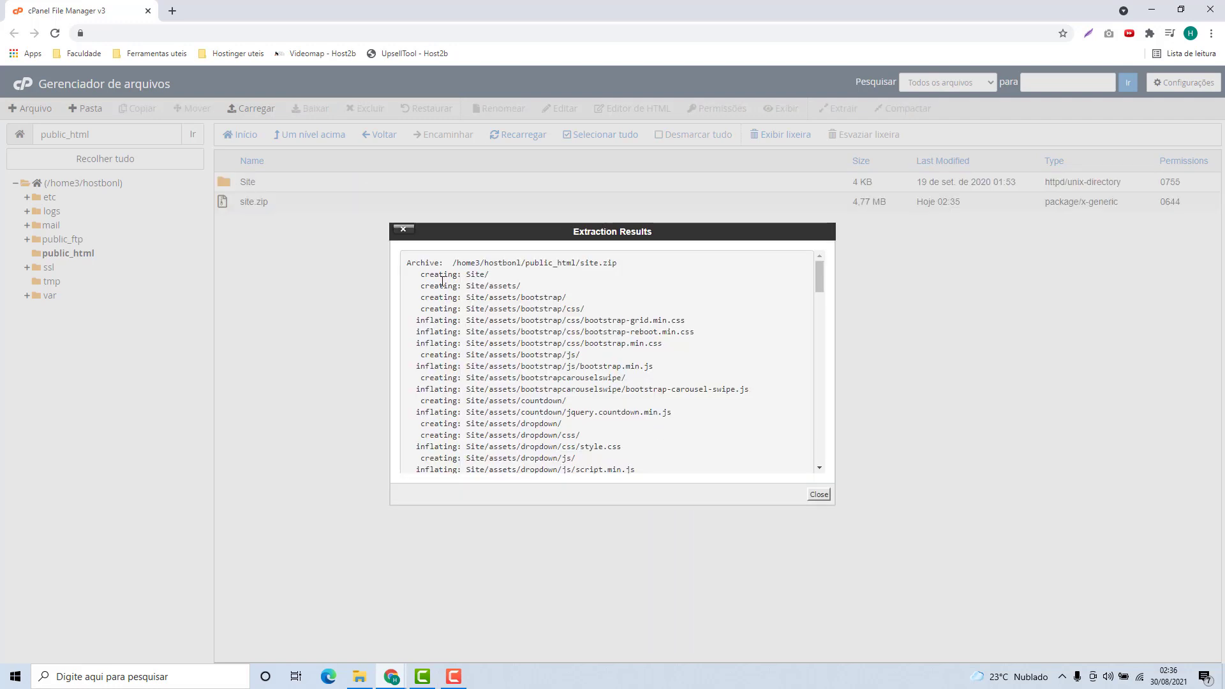
- Review the list of extracted files and open the extracted Site folder in public_html
{"action": "scroll", "coordinate": [548, 328], "scroll_direction": "down", "scroll_amount": 5}
{"action": "scroll", "coordinate": [547, 328], "scroll_direction": "down", "scroll_amount": 10}
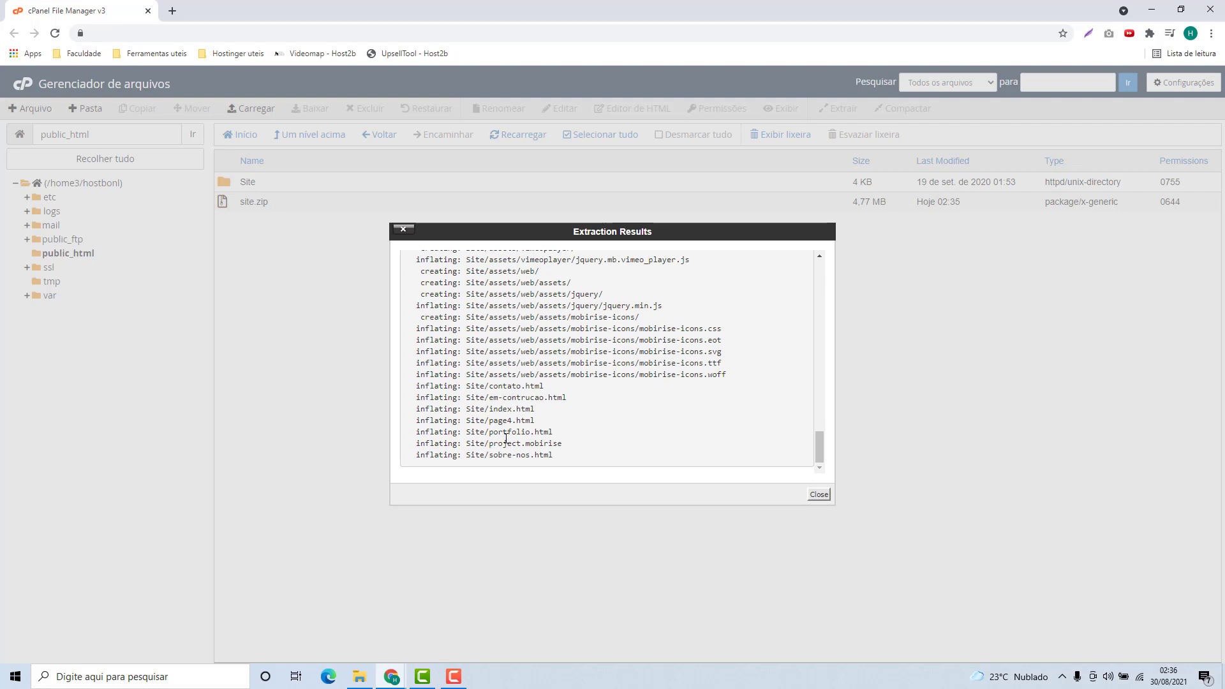
{"action": "scroll", "coordinate": [504, 441], "scroll_direction": "up", "scroll_amount": 15}
{"action": "scroll", "coordinate": [504, 441], "scroll_direction": "up", "scroll_amount": 10}
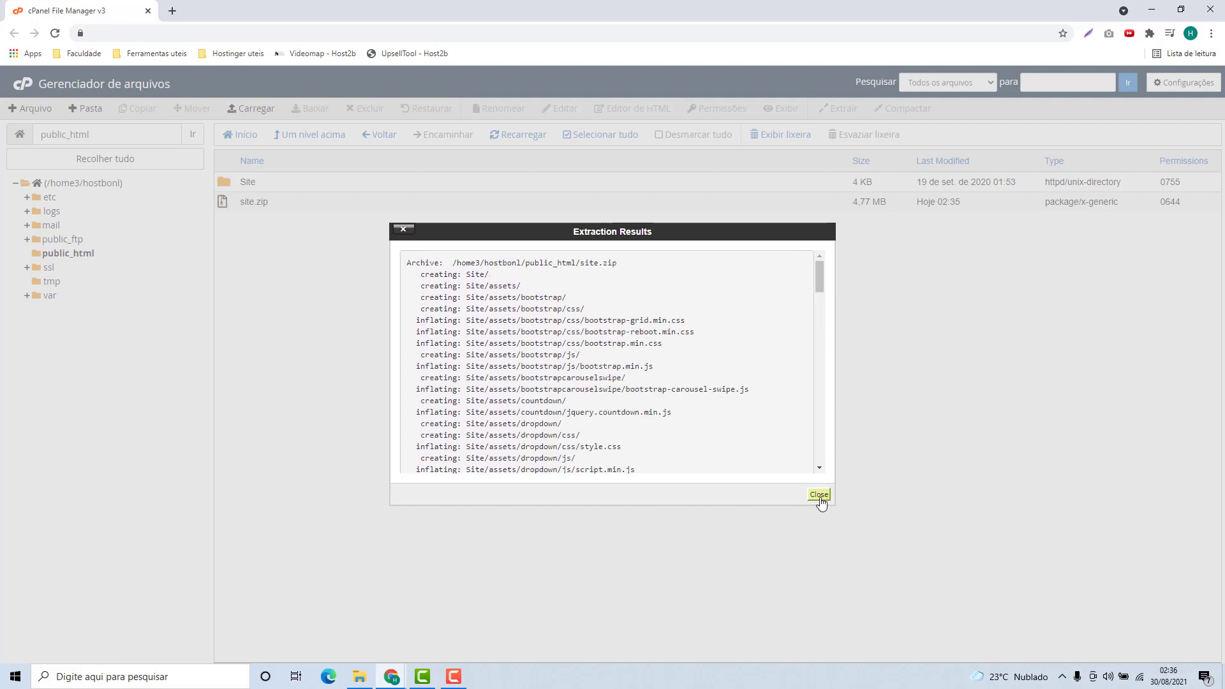
{"action": "left_click", "coordinate": [819, 494]}
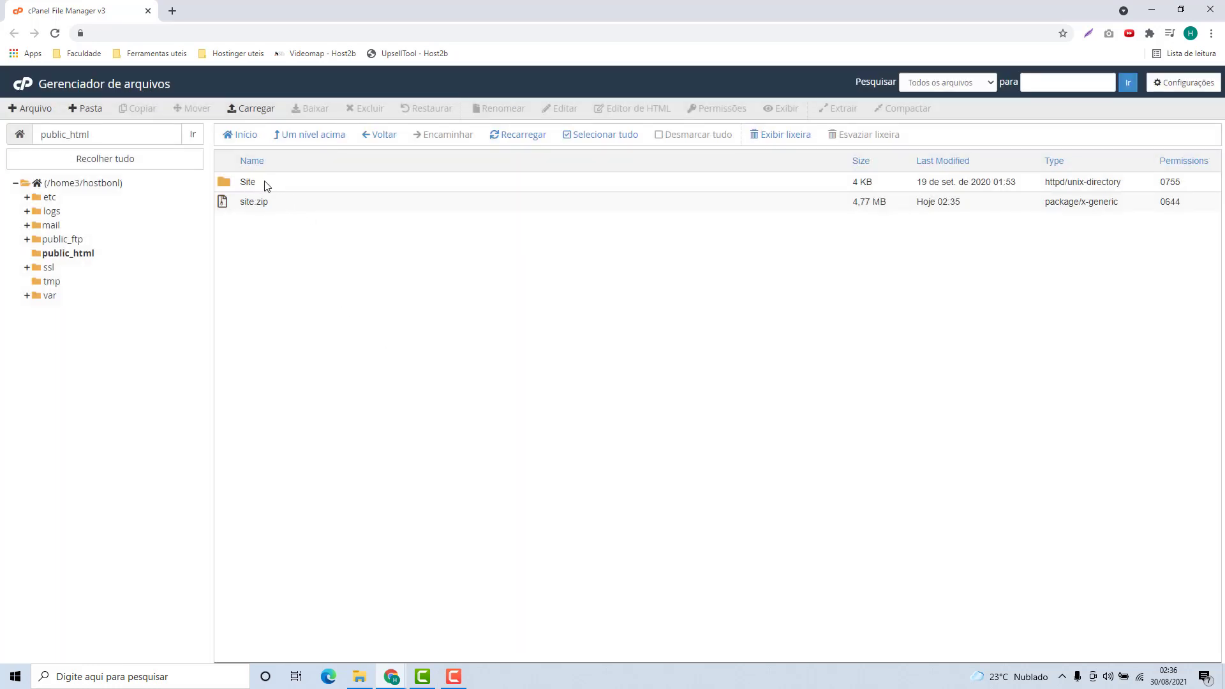
{"action": "double_click", "coordinate": [281, 189]}
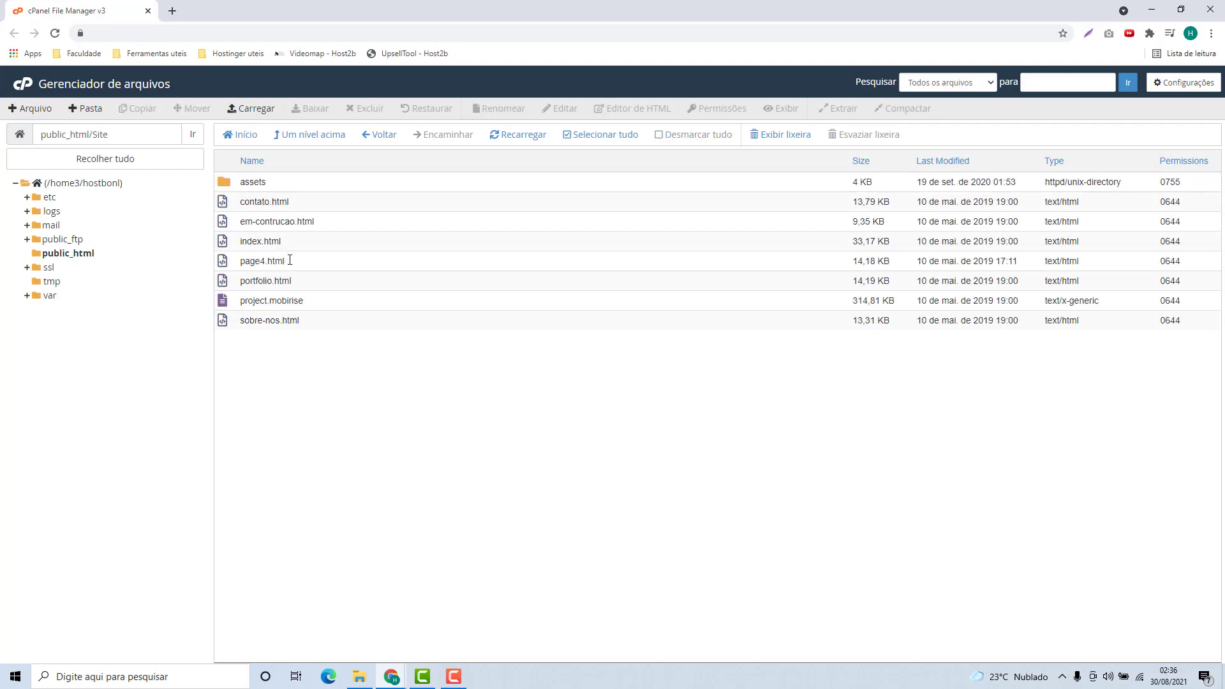
- Go back to public_html to check its contents and reopen the extracted Site folder
{"action": "left_click", "coordinate": [379, 137]}
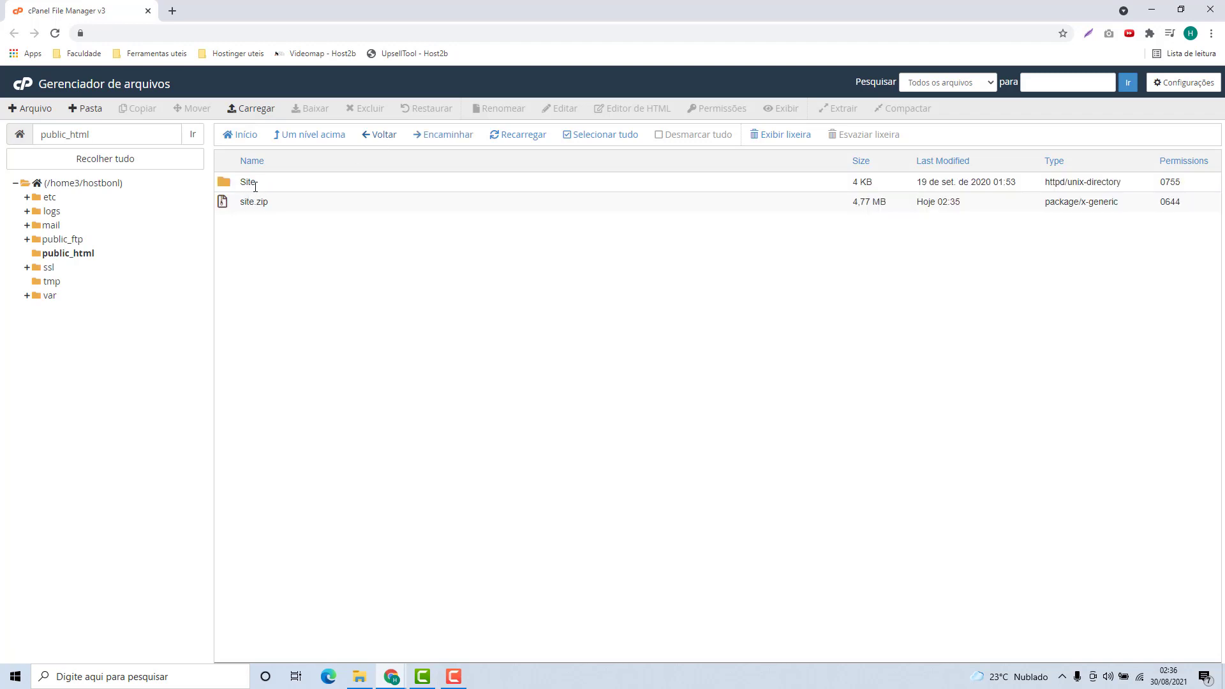
{"action": "double_click", "coordinate": [252, 183]}
{"action": "double_click", "coordinate": [374, 183]}
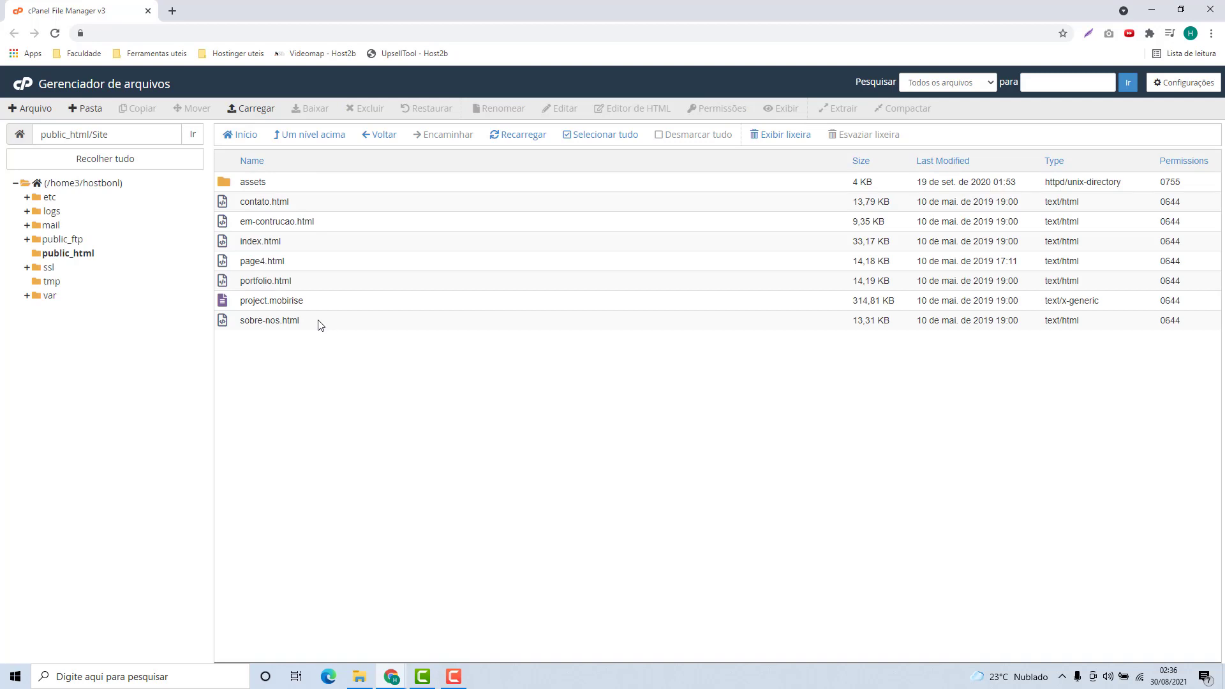
- Move the assets folder and all the website files from /public_html/Site to /public_html
{"action": "left_click_drag", "start_coordinate": [303, 325], "coordinate": [348, 185]}
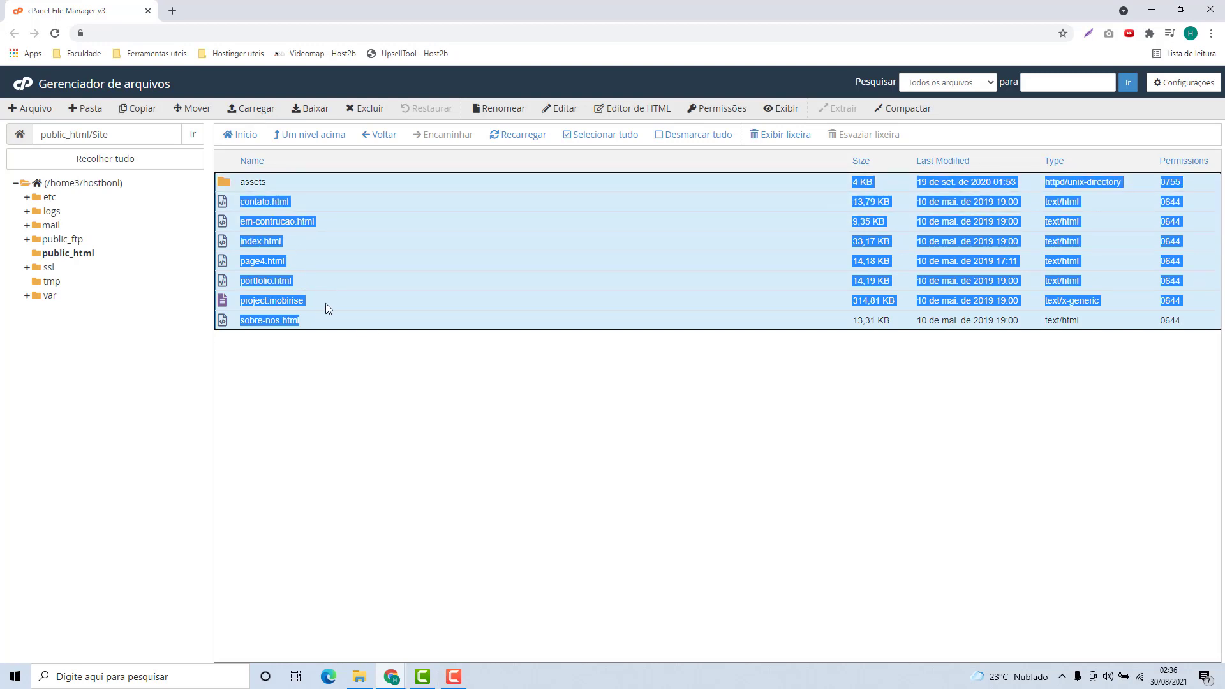
{"action": "left_click", "coordinate": [196, 111]}
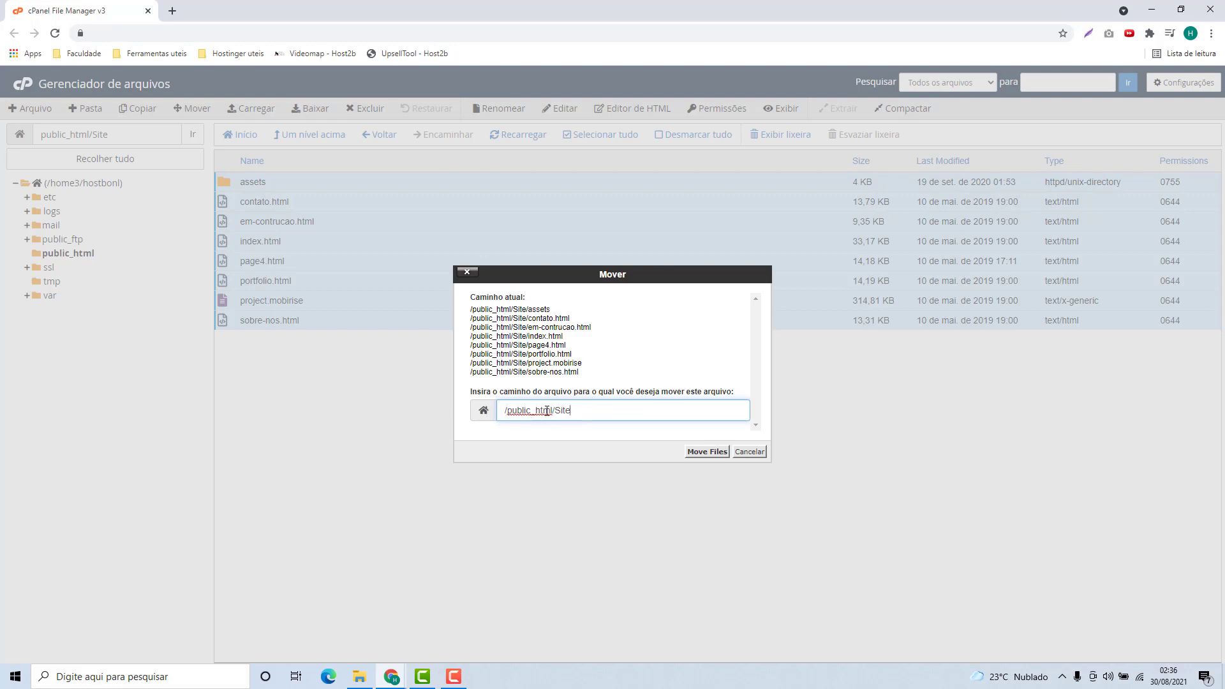
{"action": "left_click_drag", "start_coordinate": [552, 411], "coordinate": [508, 408]}
{"action": "left_click", "coordinate": [619, 419]}
{"action": "key", "text": "BackSpace"}
{"action": "left_click", "coordinate": [712, 453]}
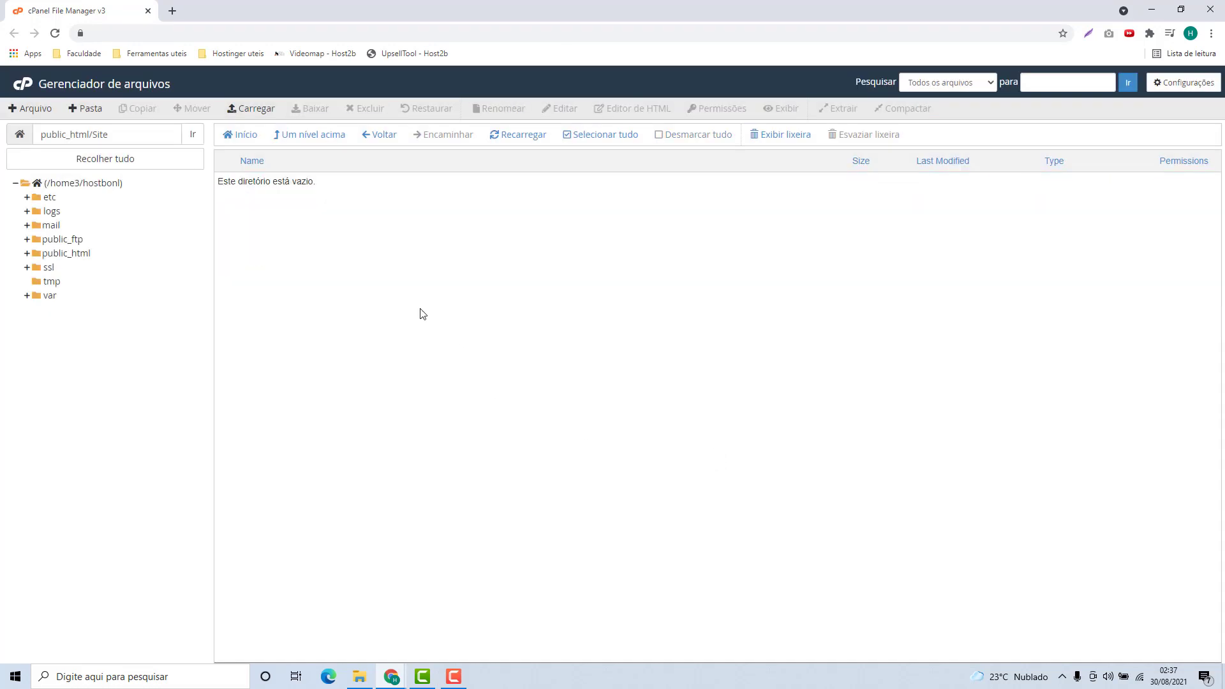
- Permanently delete the emptied Site folder and site.zip from public_html, bypassing the trash
{"action": "left_click", "coordinate": [69, 255]}
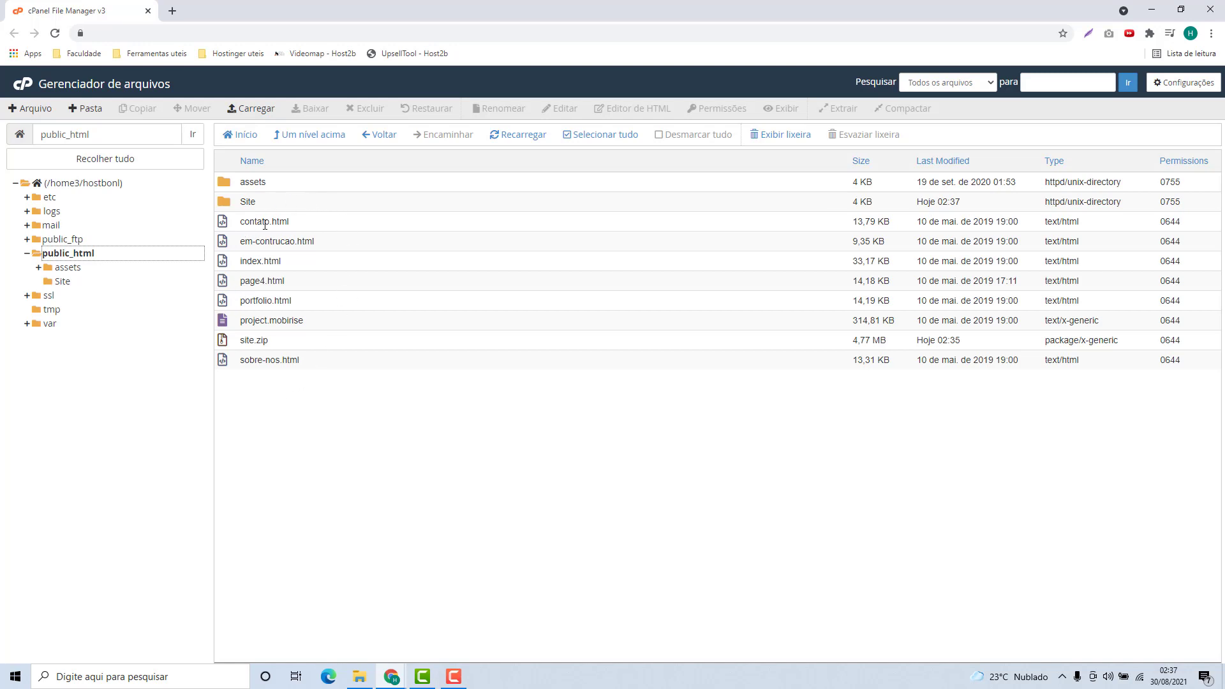
{"action": "left_click", "coordinate": [308, 340]}
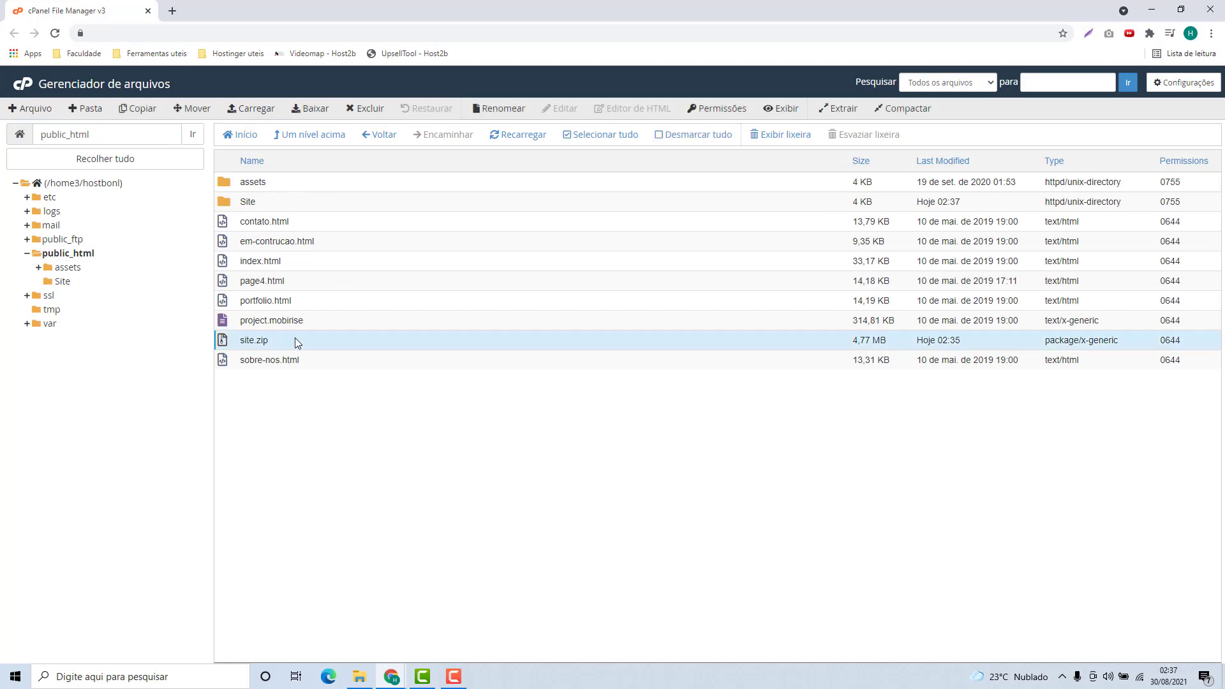
{"action": "left_click", "coordinate": [267, 208], "text": "ctrl"}
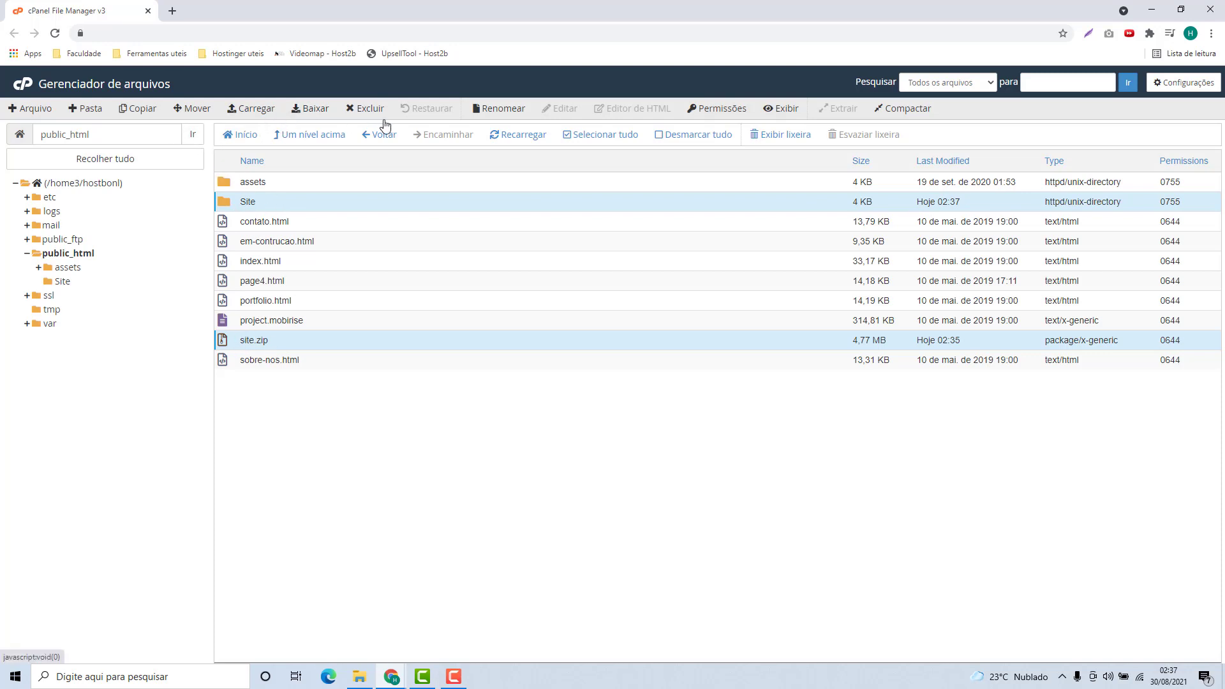
{"action": "left_click", "coordinate": [368, 108]}
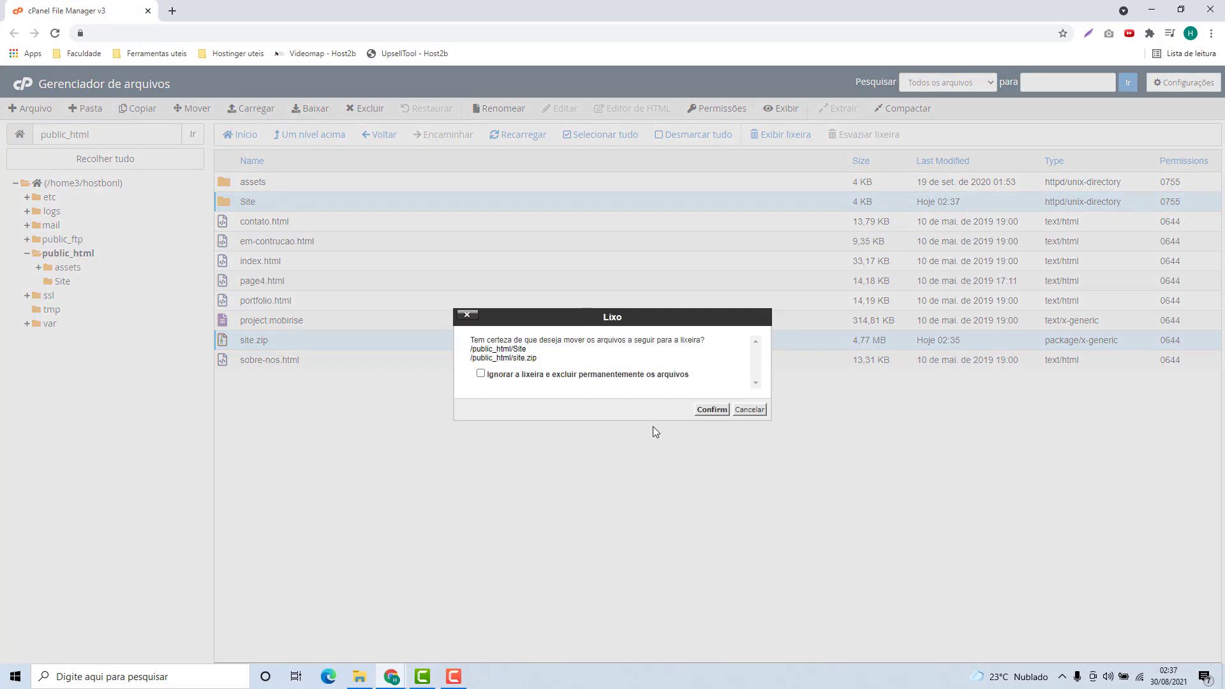
{"action": "left_click", "coordinate": [670, 375]}
{"action": "left_click", "coordinate": [712, 410]}
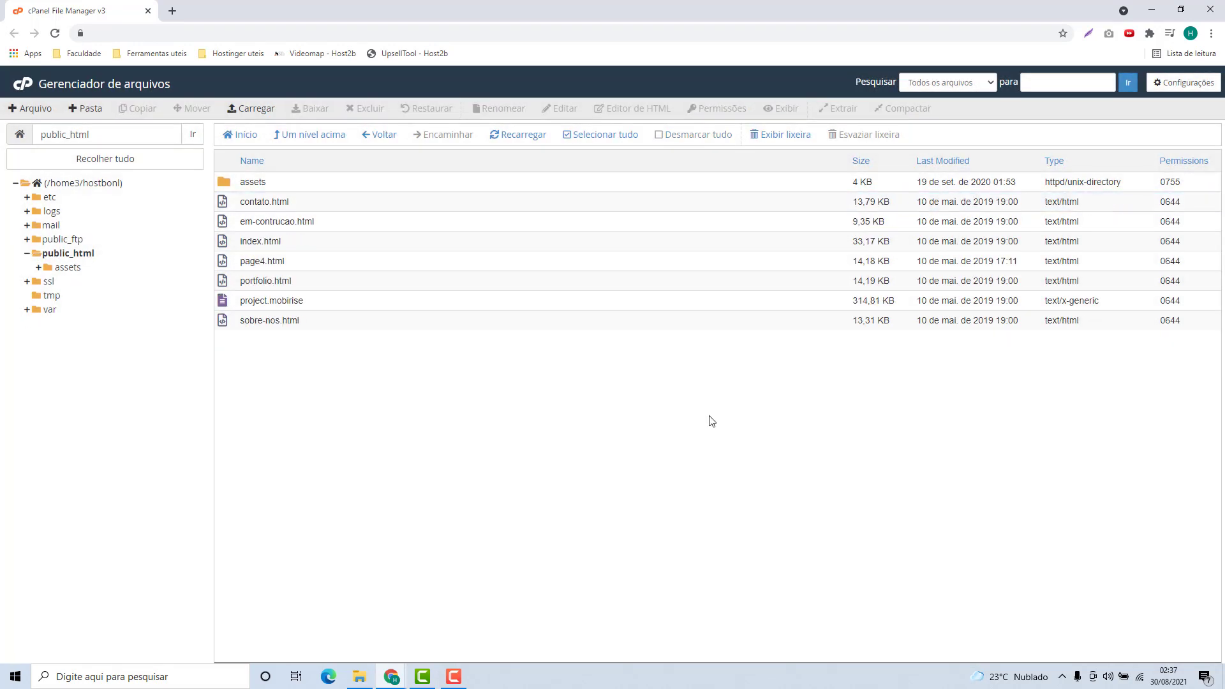